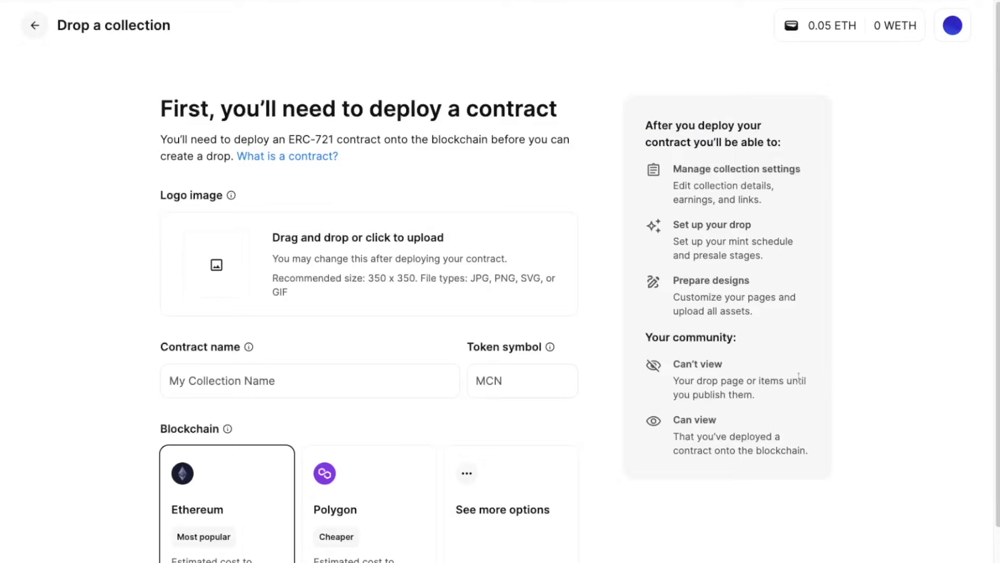
Step: With Banner-Logo.jpg set as the contract logo, move down the form to Contract name
scroll(833, 401, down, 1)
scroll(833, 404, up, 1)
scroll(396, 203, down, 2)
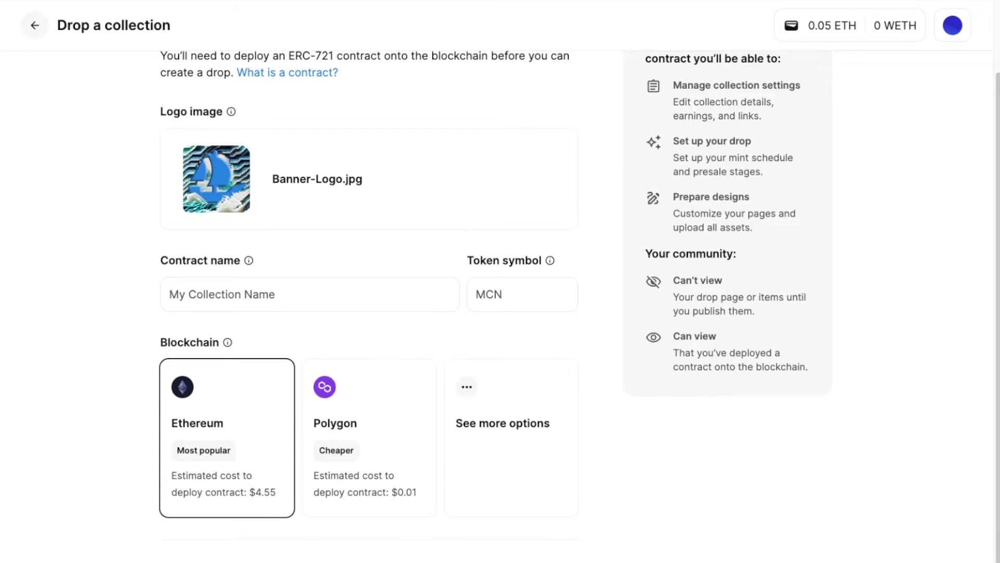
click(407, 299)
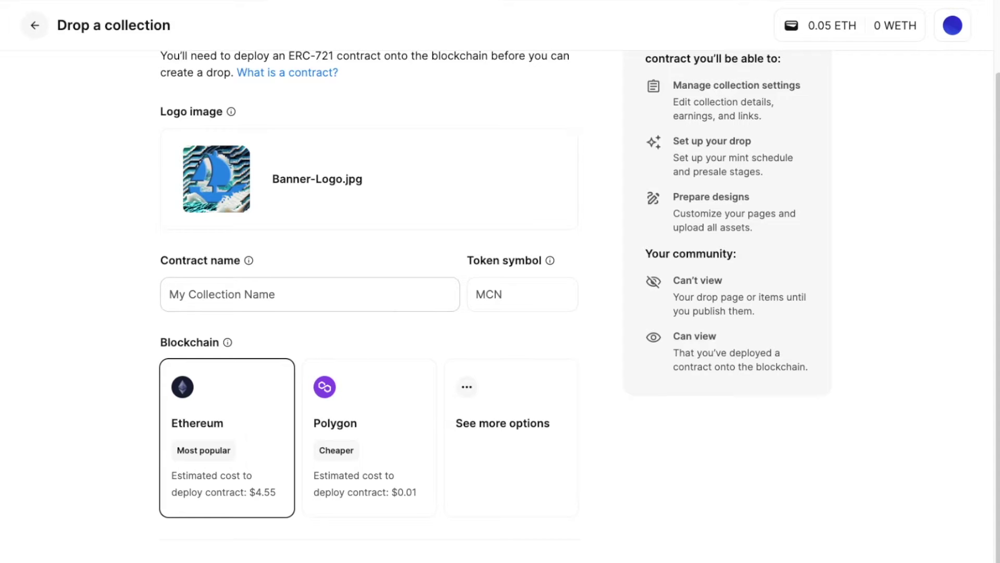
Step: Enter 'Make Waves' as the contract name and correct the token symbol to MW
text(Make W)
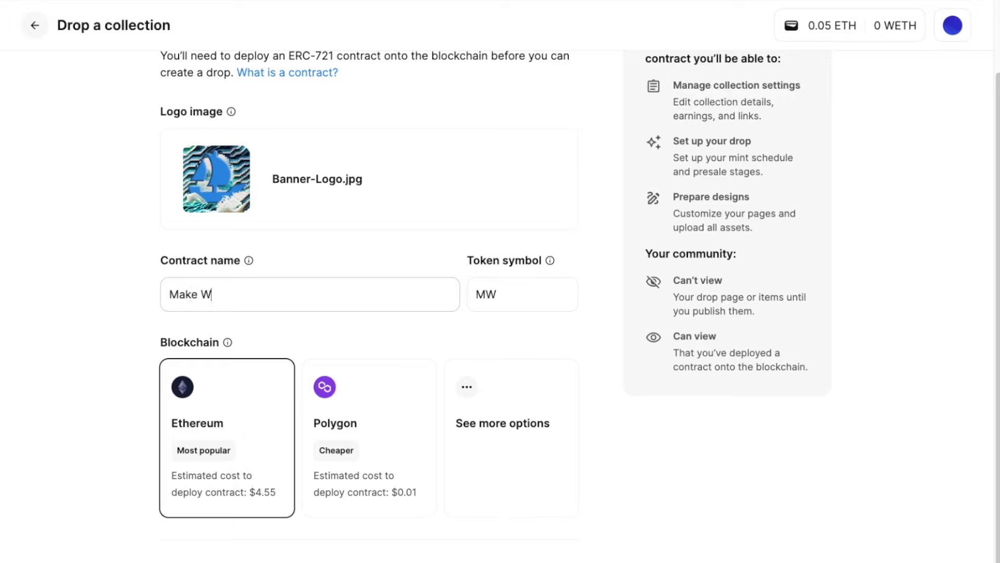
text(aves)
click(436, 261)
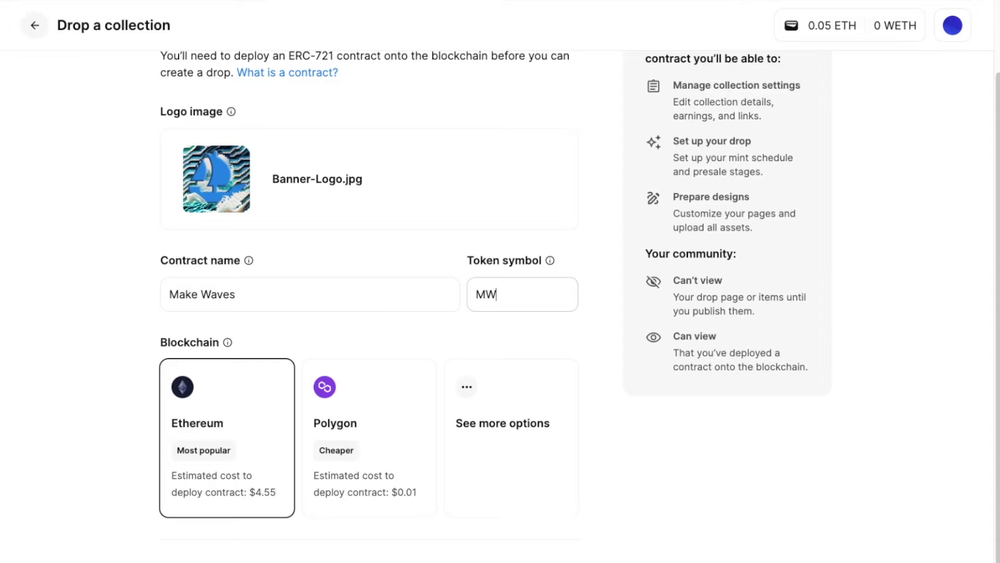
text(freeform)
key(BackSpace)
key(BackSpace)
key(BackSpace)
key(BackSpace)
key(BackSpace)
key(BackSpace)
click(596, 342)
Step: Read the Token symbol explanation popup and dismiss it
scroll(596, 342, down, 1)
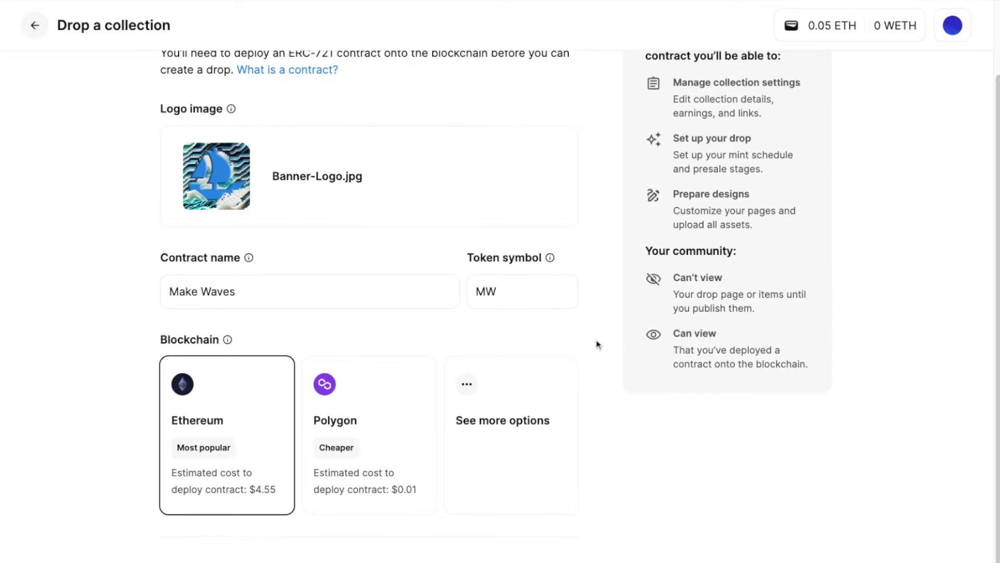
click(553, 260)
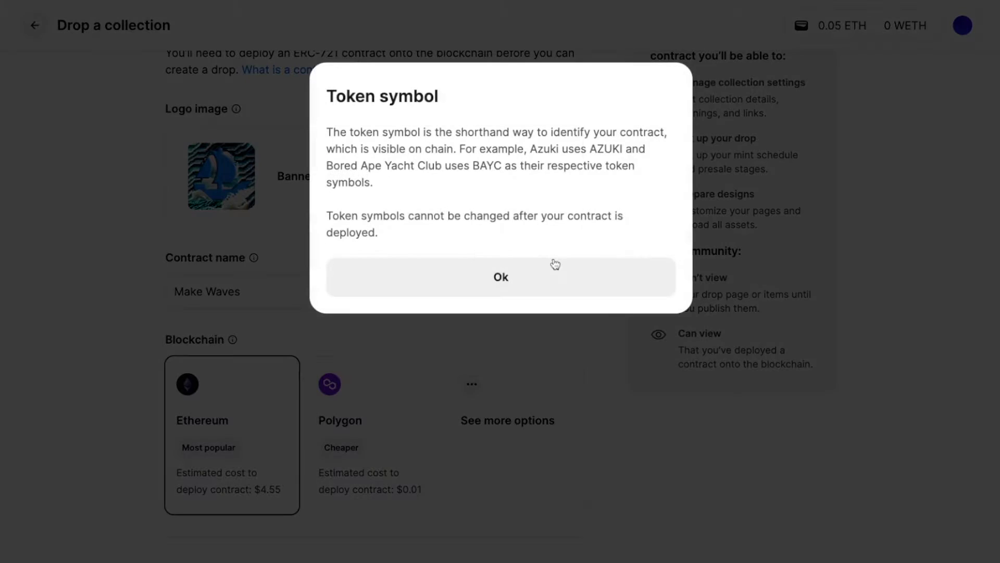
click(536, 292)
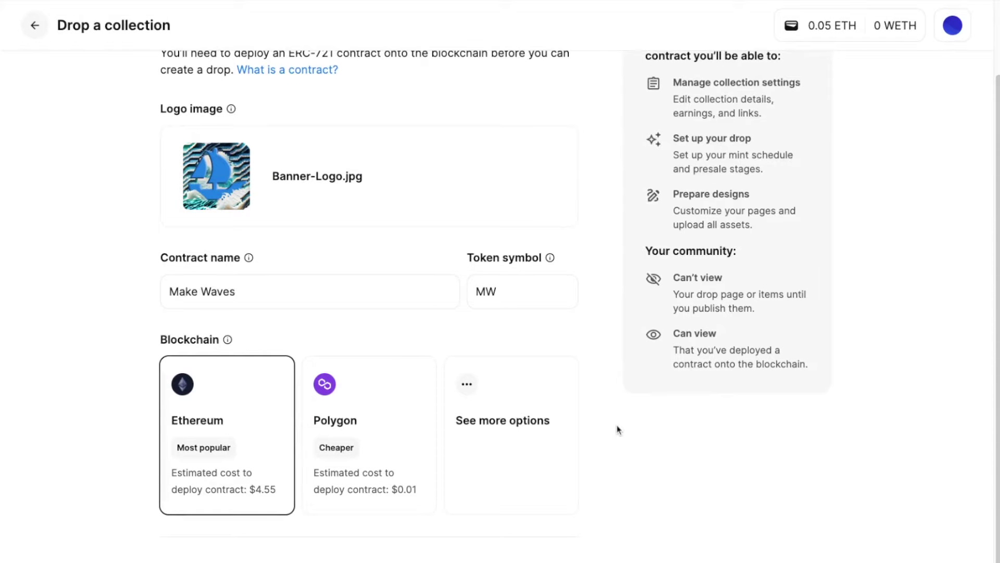
scroll(618, 428, down, 1)
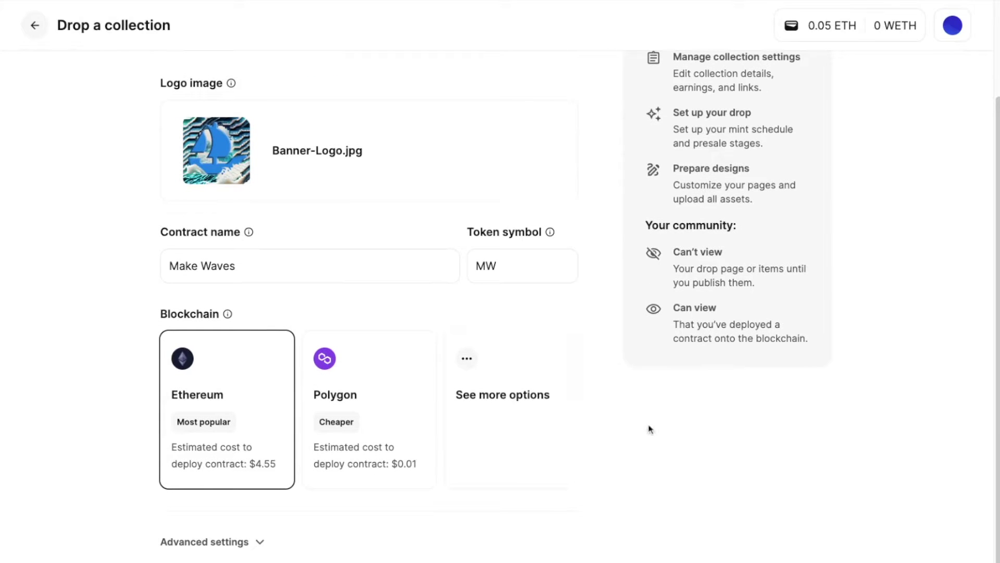
Step: Browse the Choose blockchain options and keep Ethereum for the Make Waves contract deployment
scroll(650, 428, up, 4)
scroll(651, 430, down, 3)
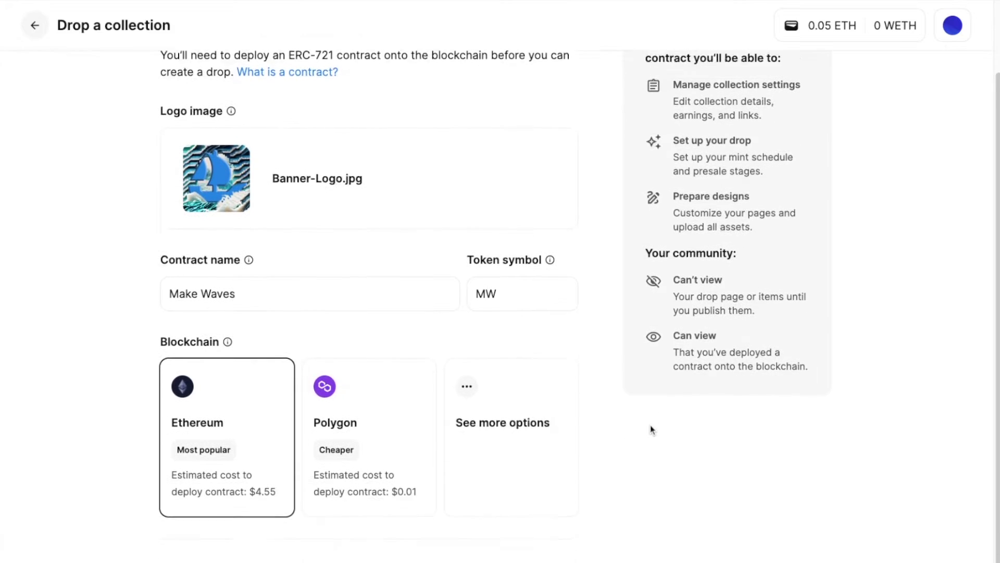
scroll(651, 429, down, 1)
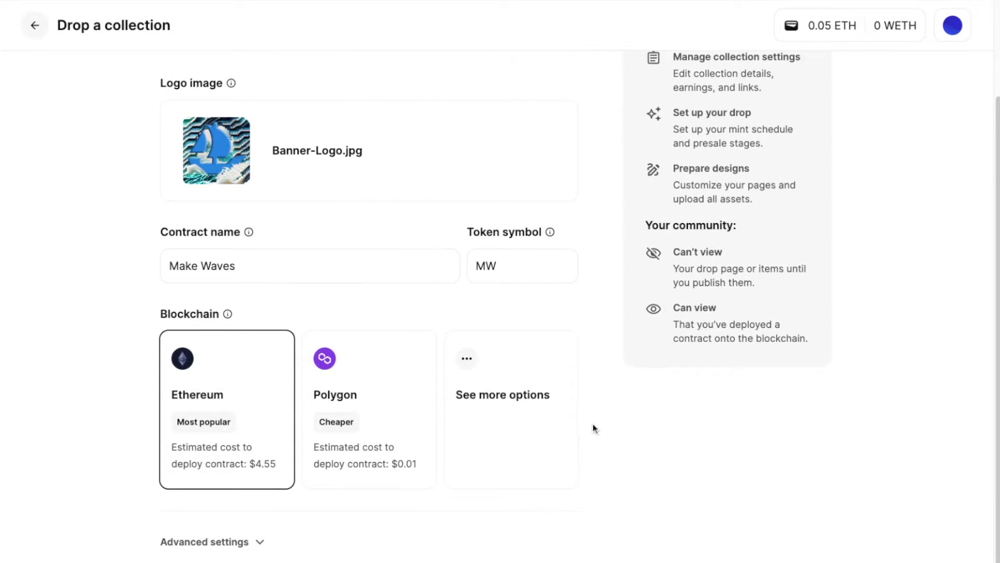
click(564, 424)
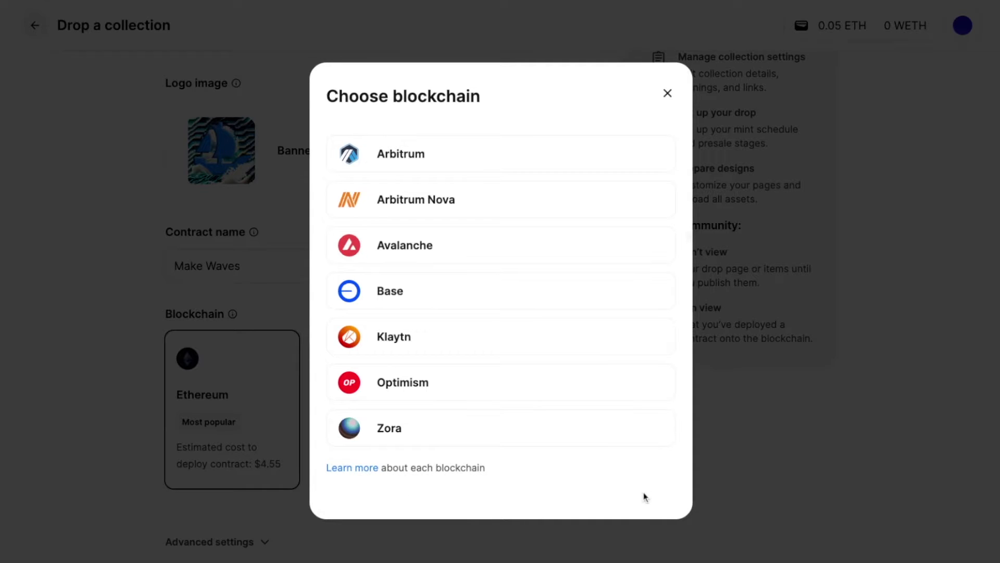
click(807, 474)
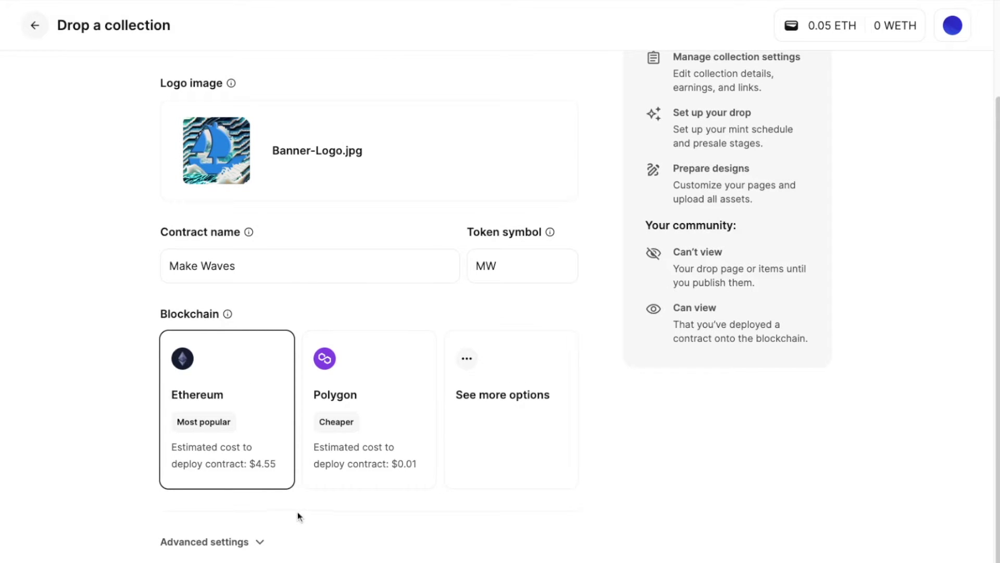
scroll(297, 516, up, 2)
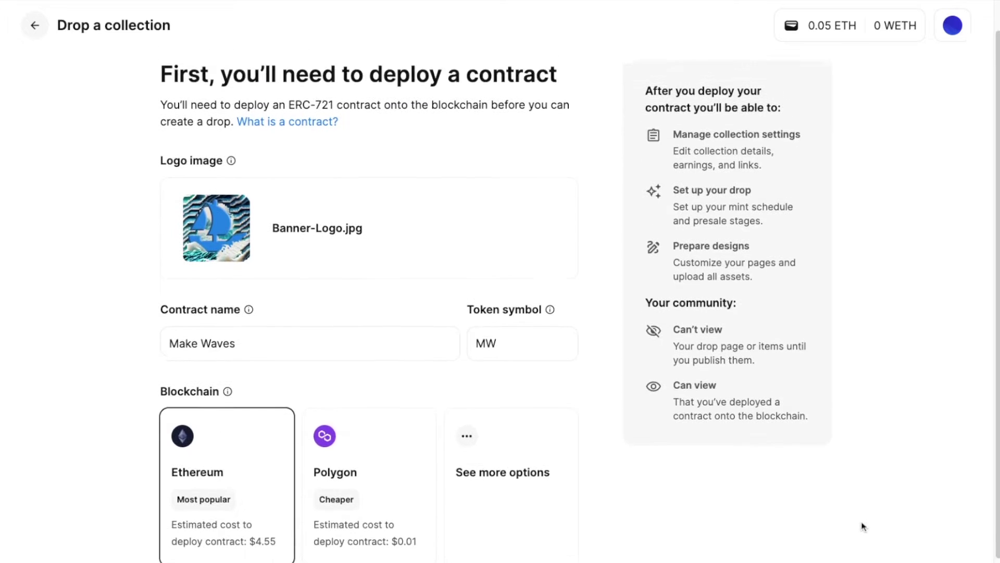
scroll(862, 526, up, 1)
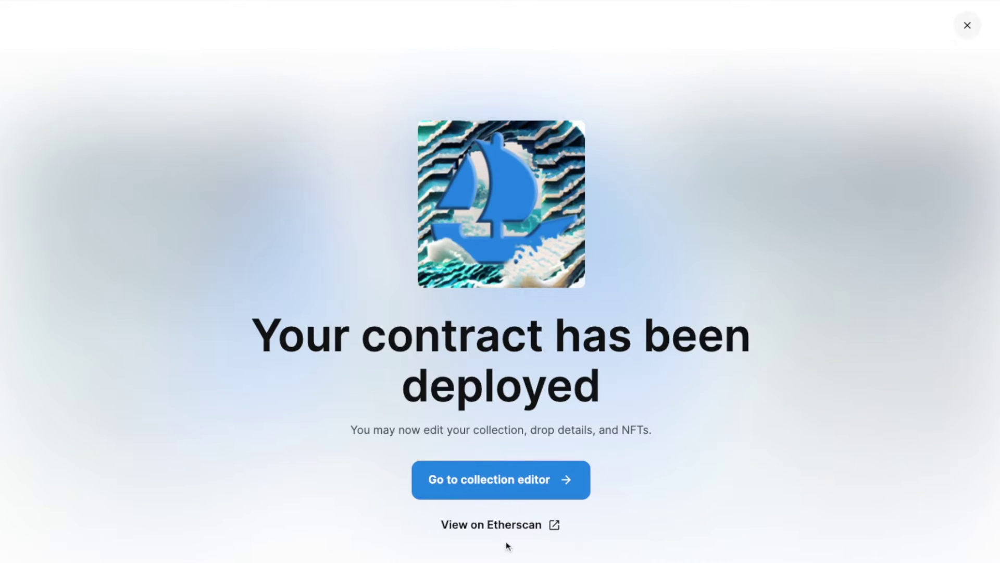
Step: Go to the collection editor for the newly deployed Make Waves contract
click(510, 488)
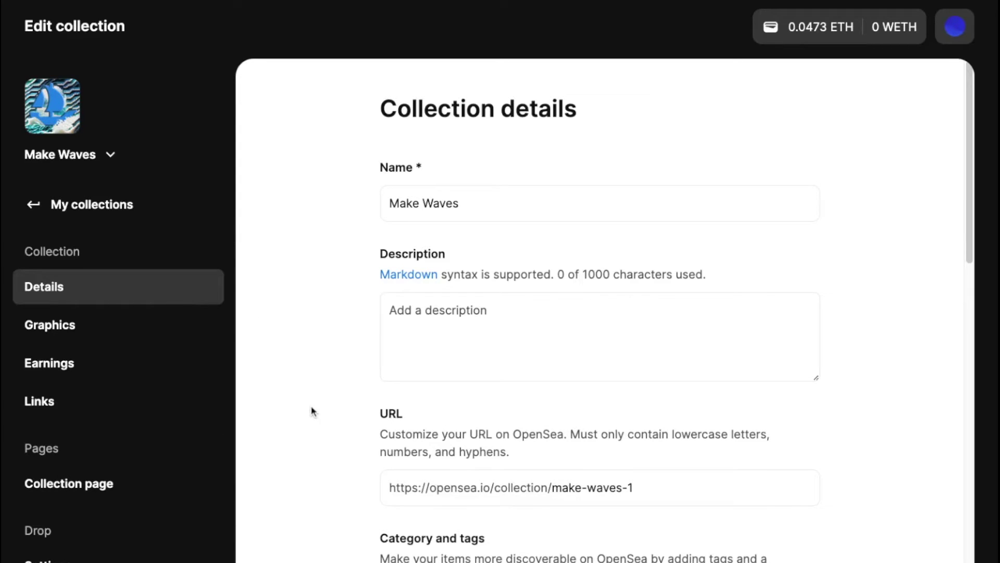
Step: Check the Make Waves name and enter the description 'Make a lot of waves.'
click(526, 201)
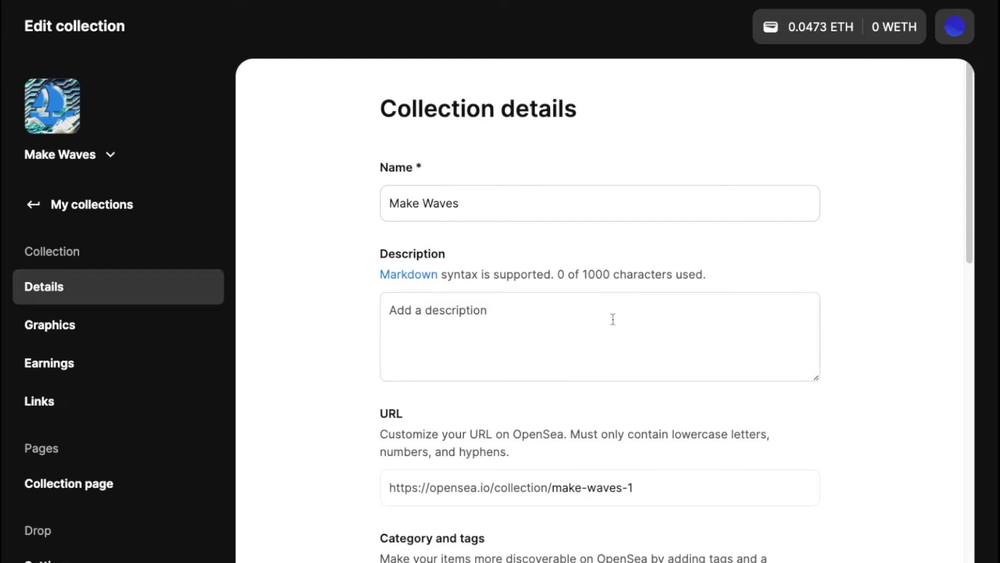
click(541, 326)
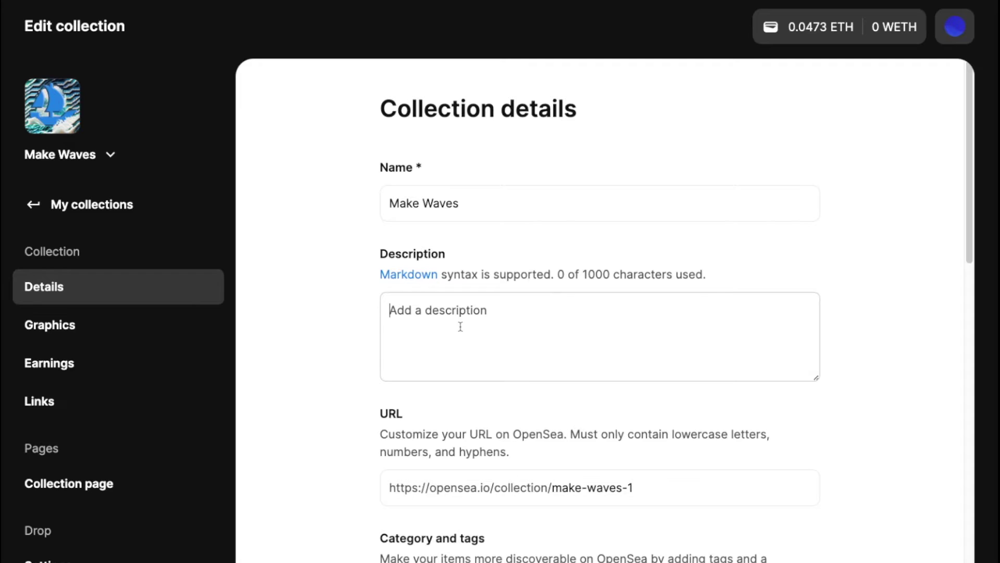
click(556, 208)
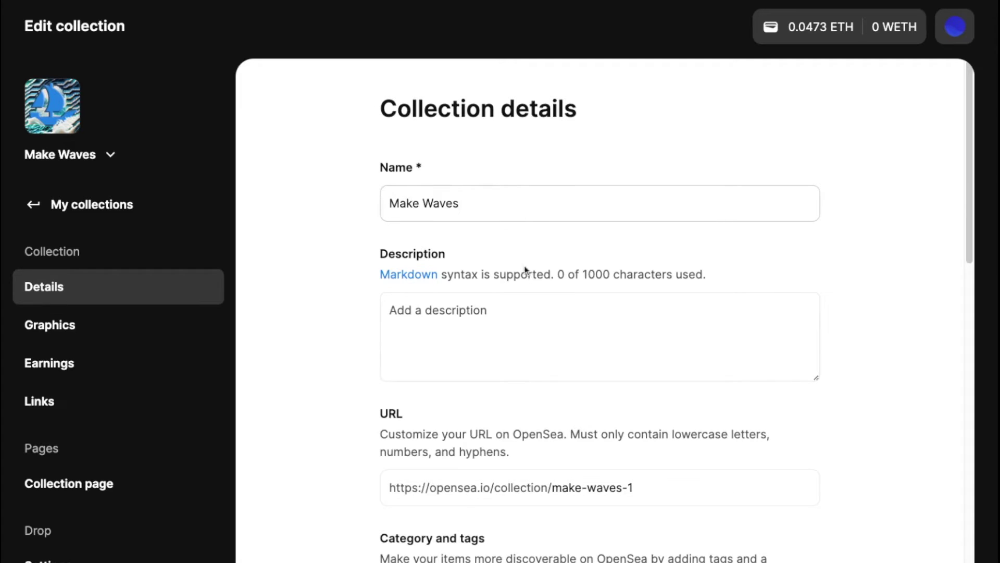
click(441, 314)
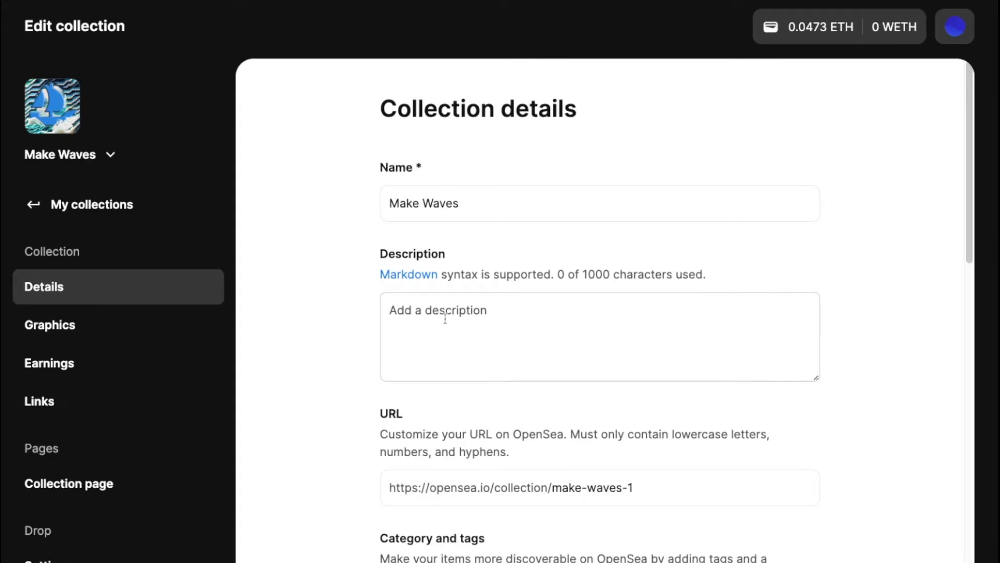
text(Make a lot of waves.)
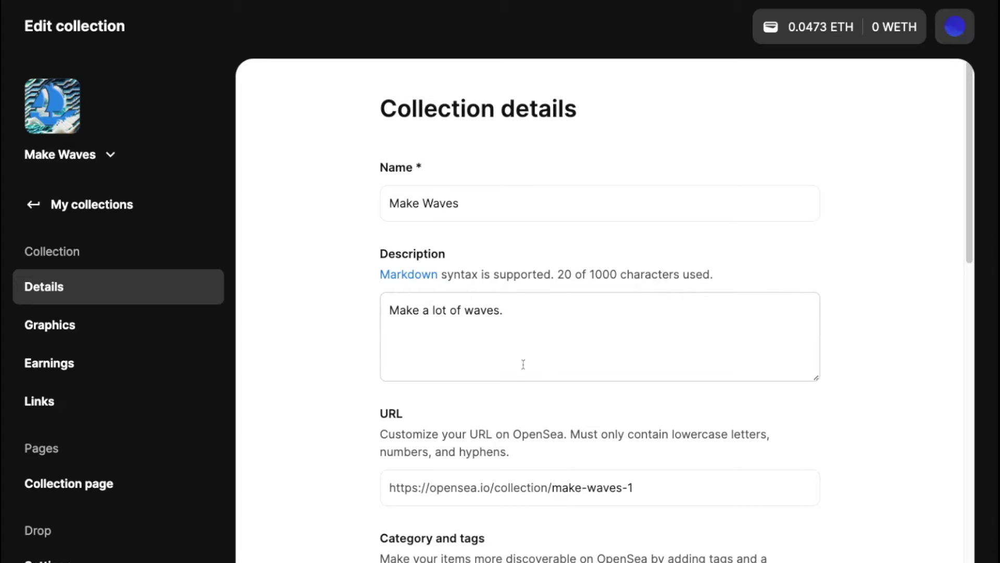
Step: Scroll through the remaining collection details, including the make-waves-1 URL
scroll(536, 365, down, 1)
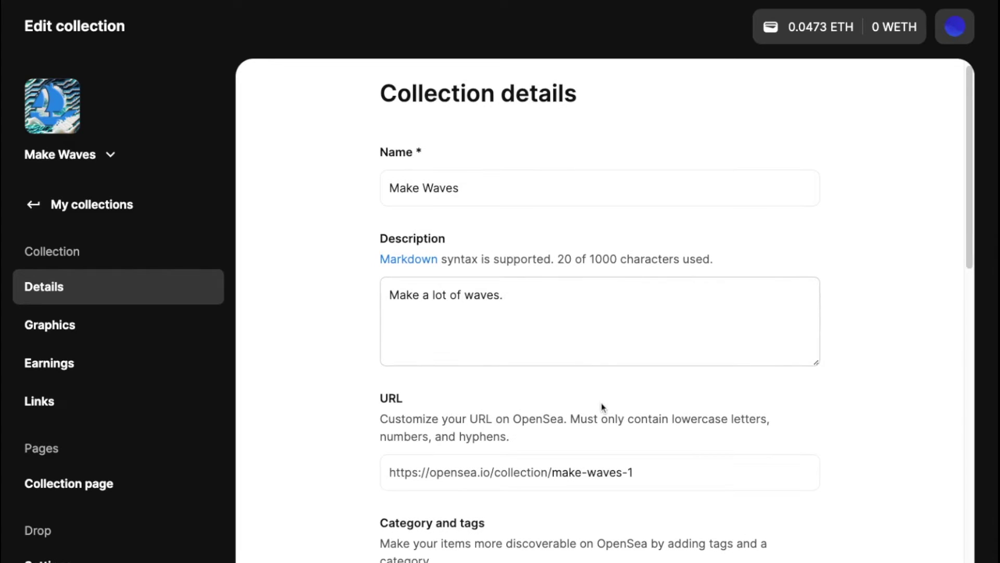
scroll(603, 407, down, 3)
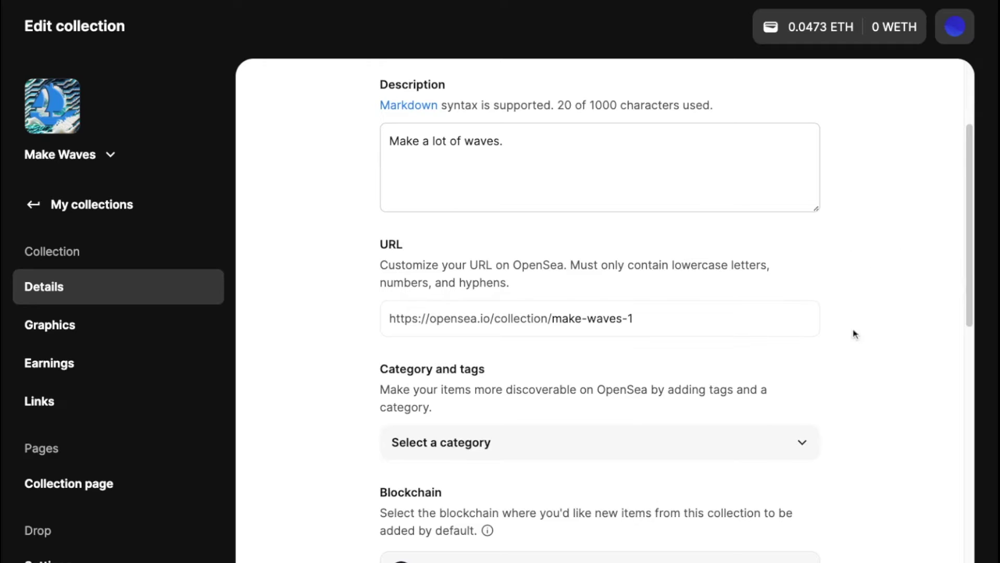
scroll(863, 457, down, 3)
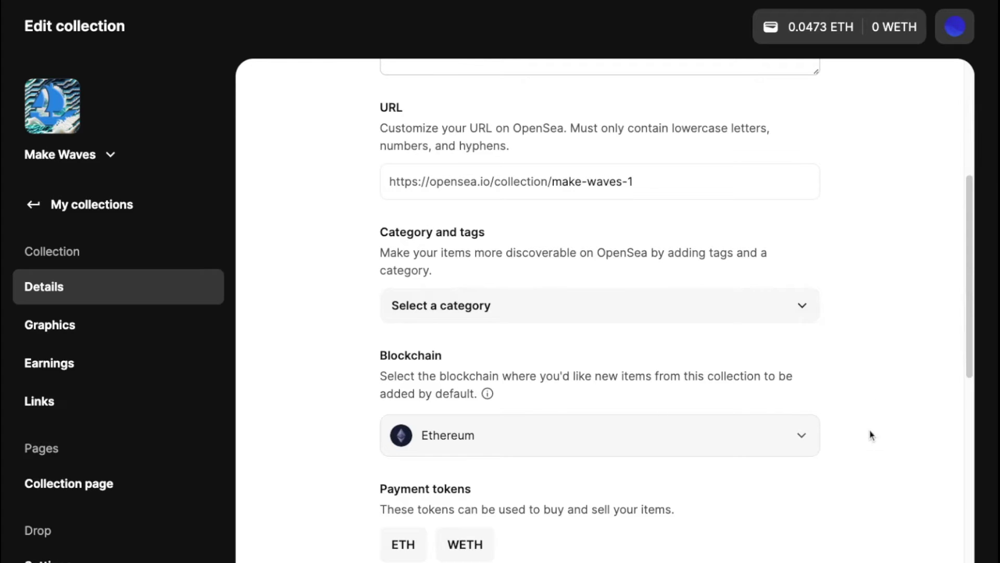
scroll(871, 435, down, 7)
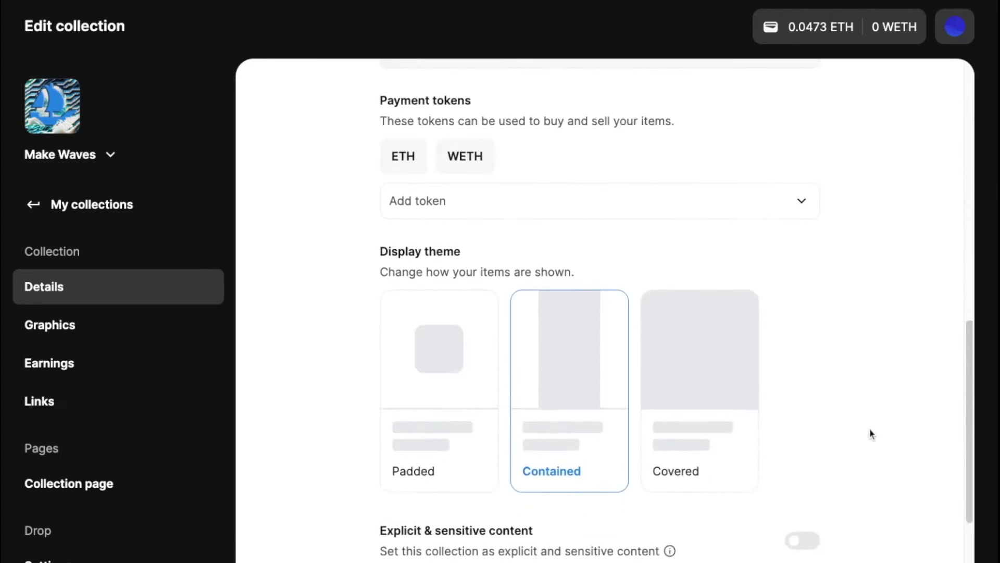
scroll(870, 433, down, 4)
scroll(870, 432, up, 7)
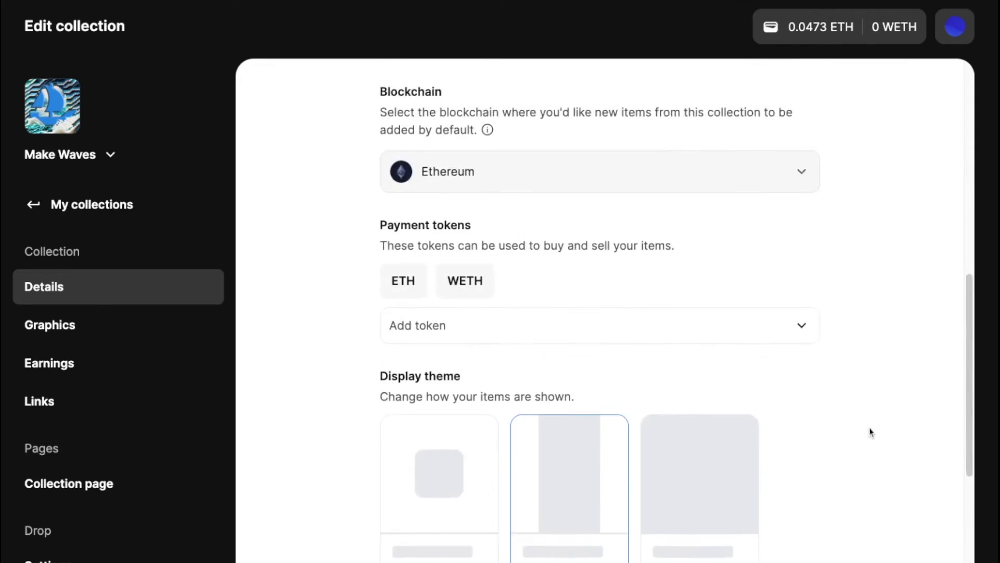
scroll(870, 432, up, 8)
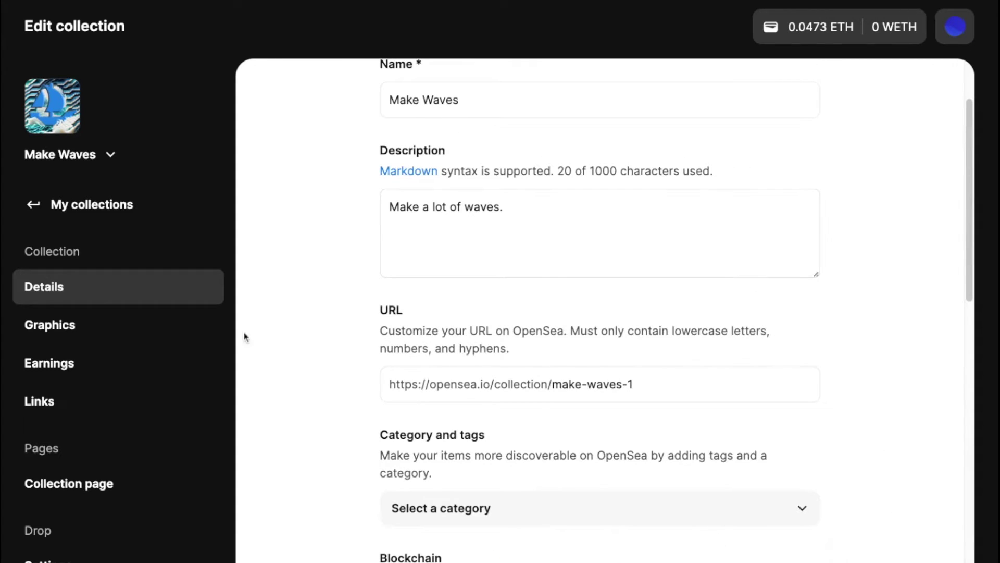
click(145, 330)
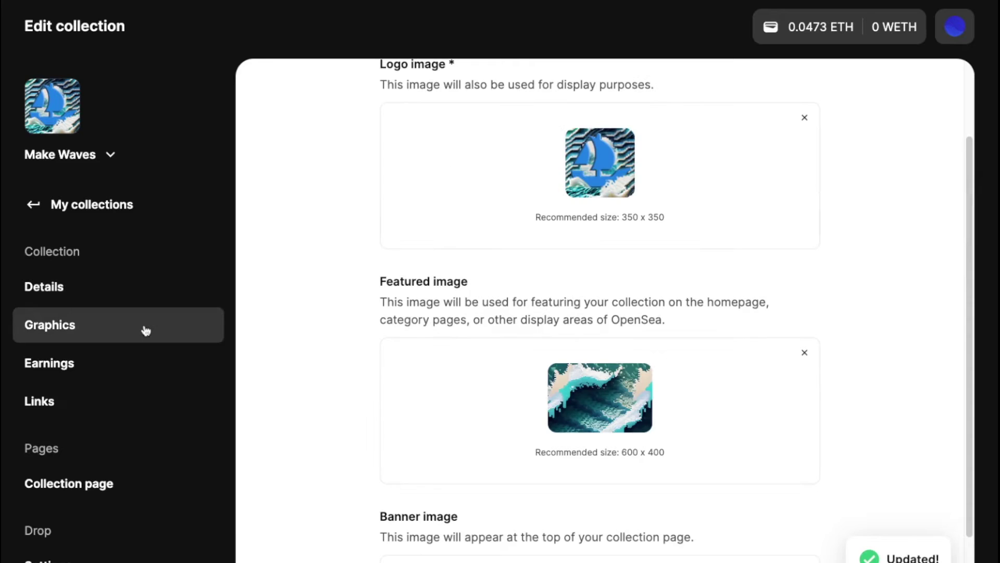
scroll(347, 328, up, 3)
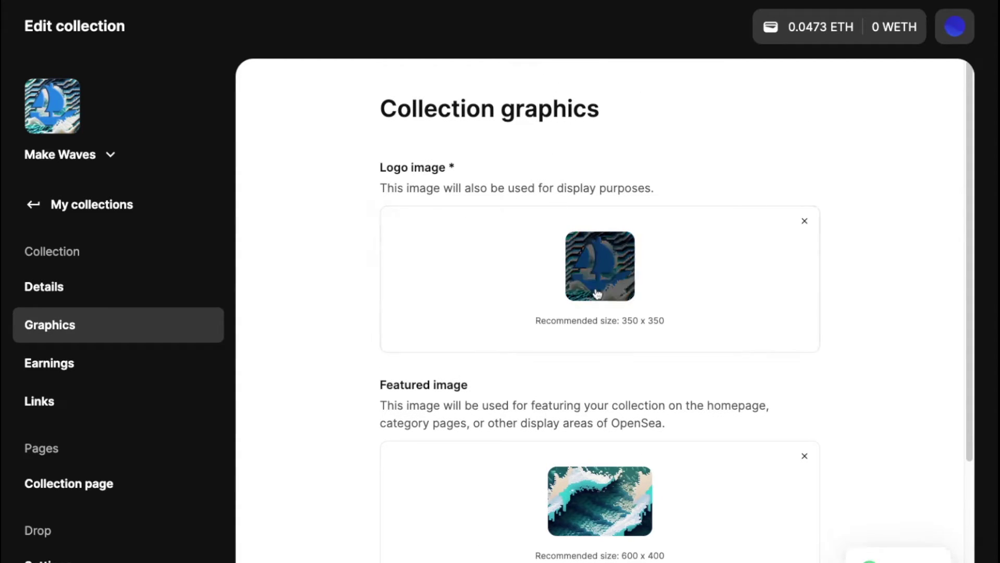
scroll(848, 321, down, 4)
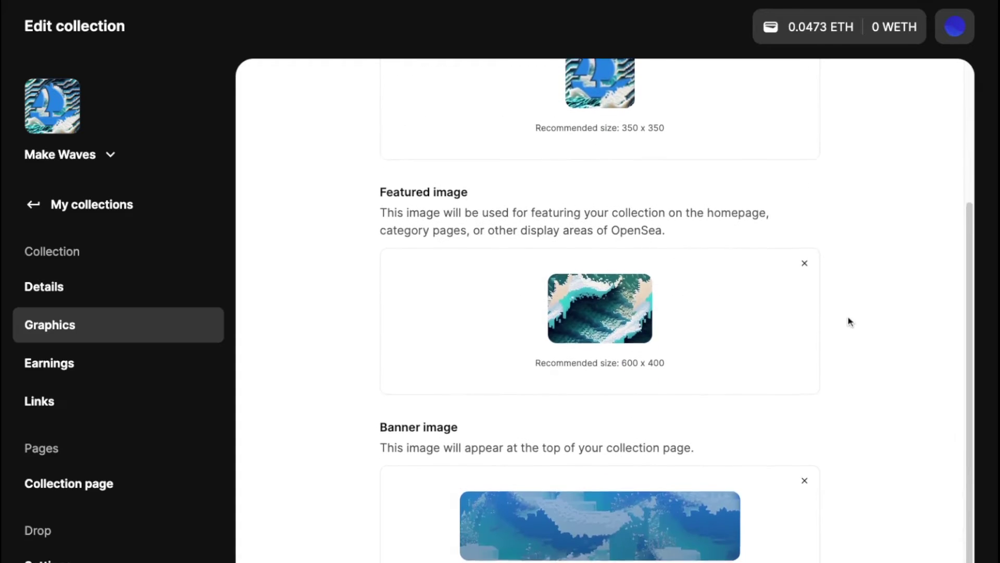
scroll(849, 321, up, 4)
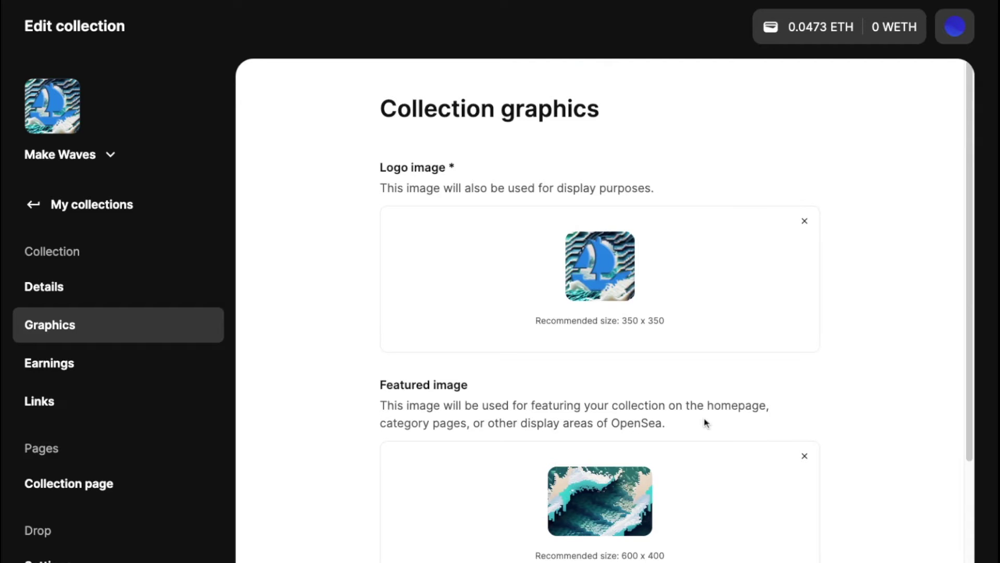
scroll(786, 424, down, 4)
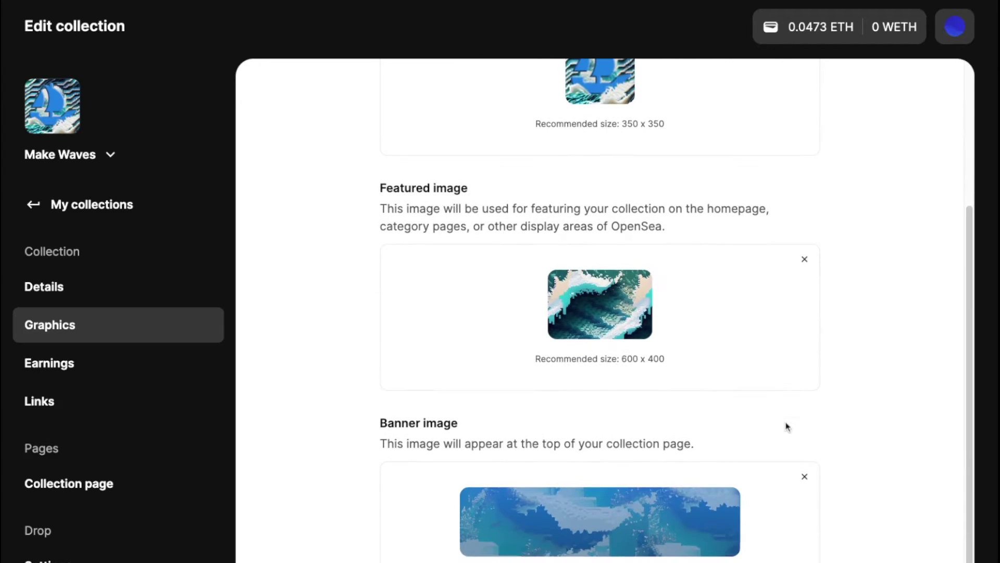
scroll(786, 426, up, 4)
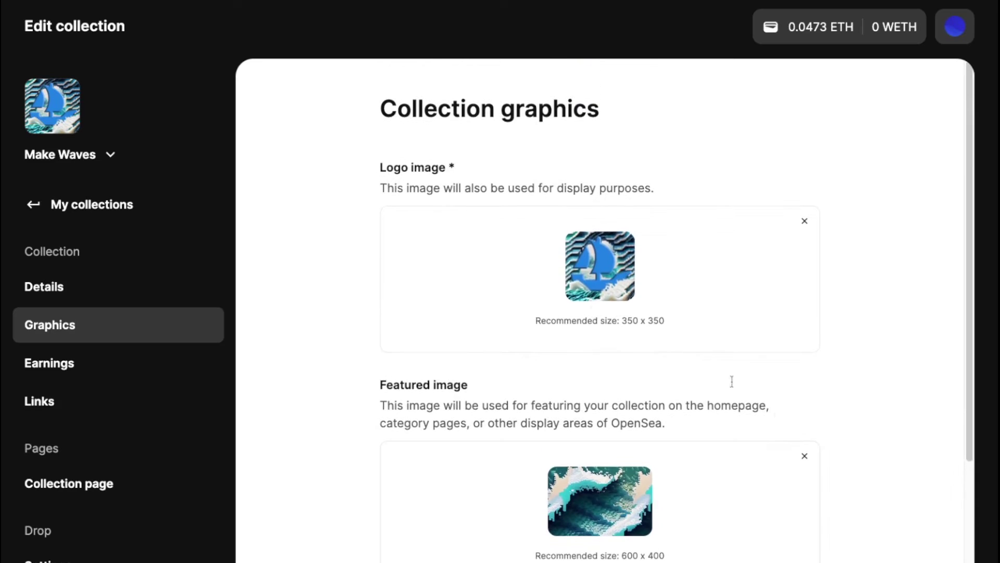
click(139, 375)
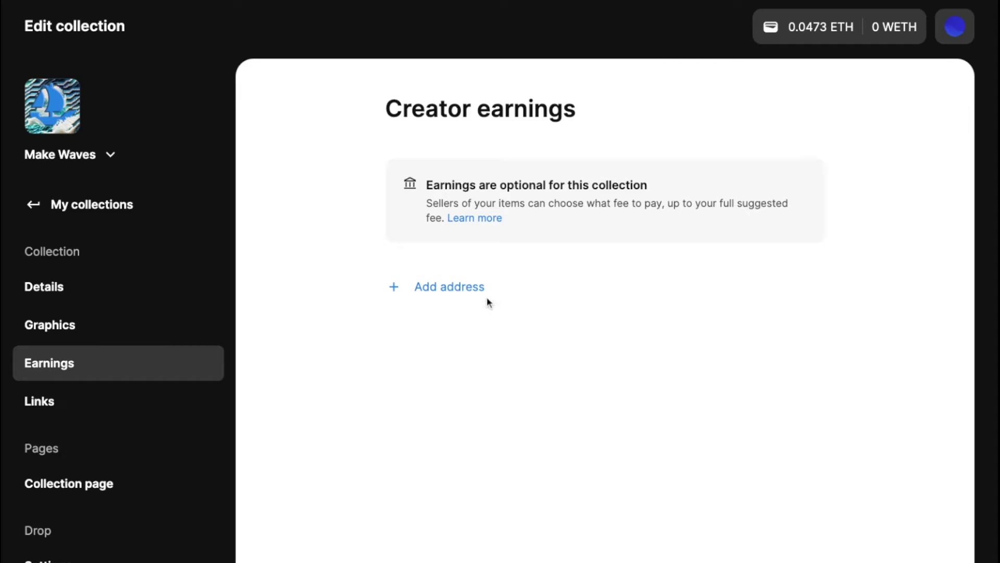
Step: Add the connected wallet as payout address with 5% creator earnings
click(471, 293)
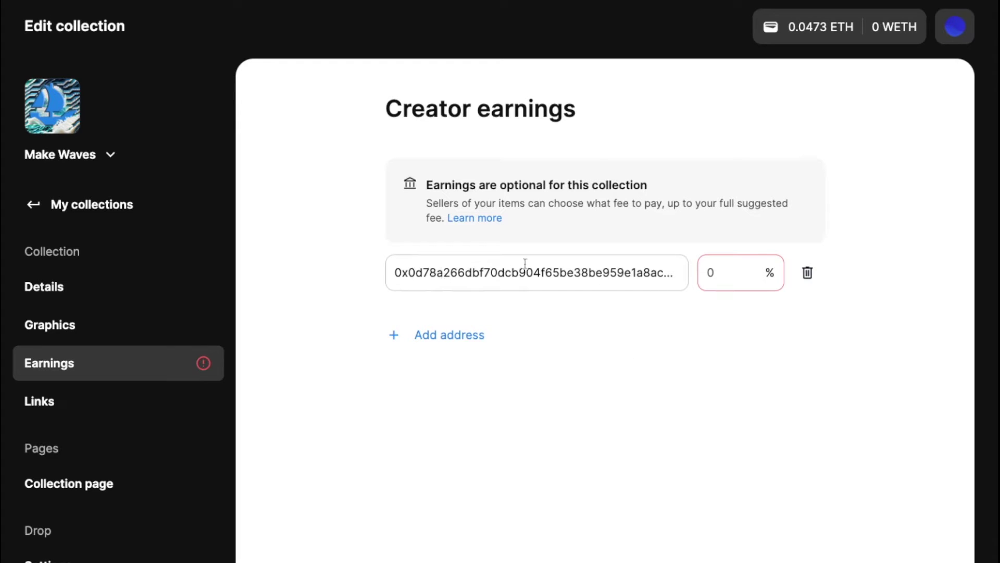
mouse_move(962, 46)
click(743, 272)
text(5)
click(838, 394)
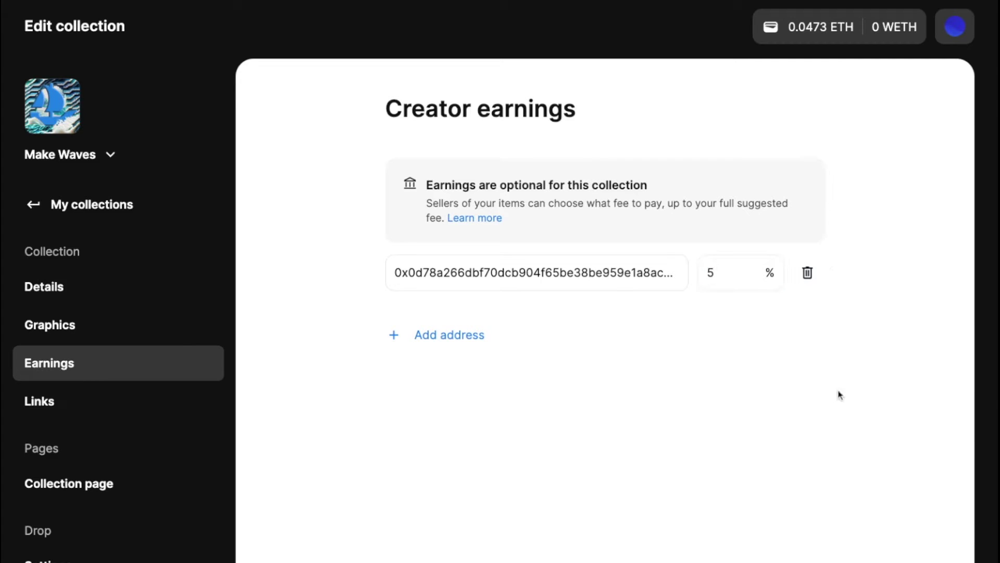
click(100, 412)
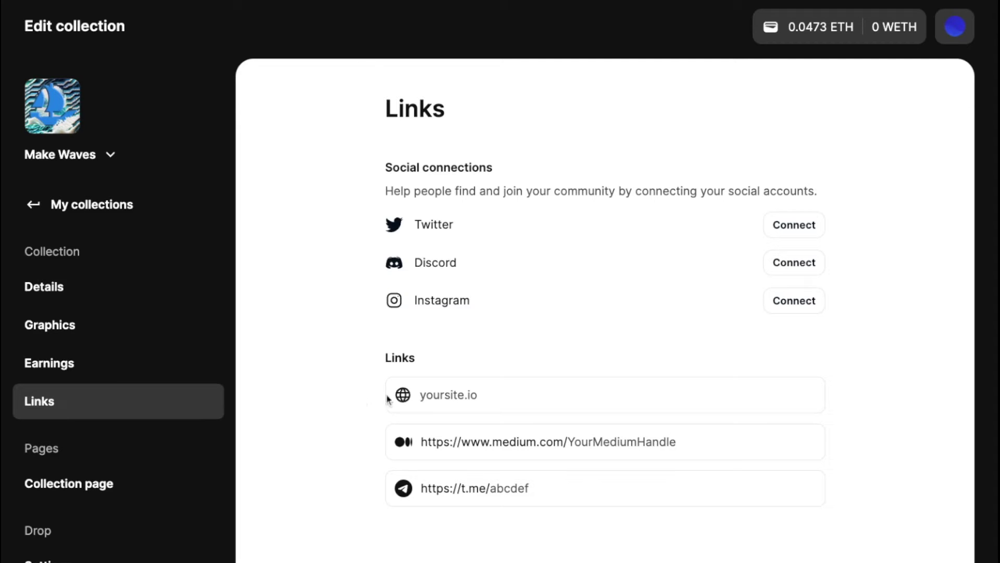
Step: Open the Make Waves Drop settings page from the sidebar
click(48, 558)
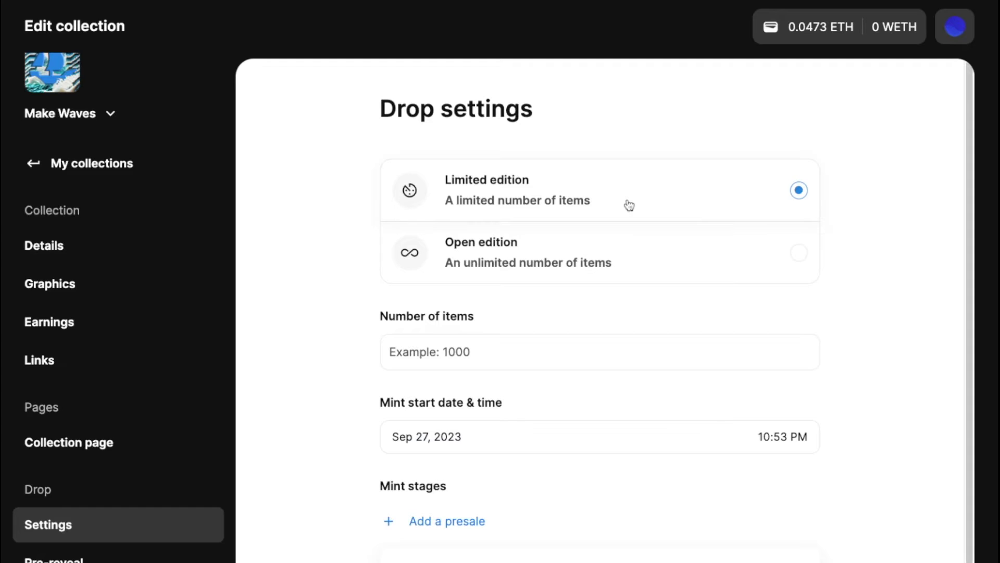
Step: Keep the drop as Limited edition and set Number of items to 20
click(643, 270)
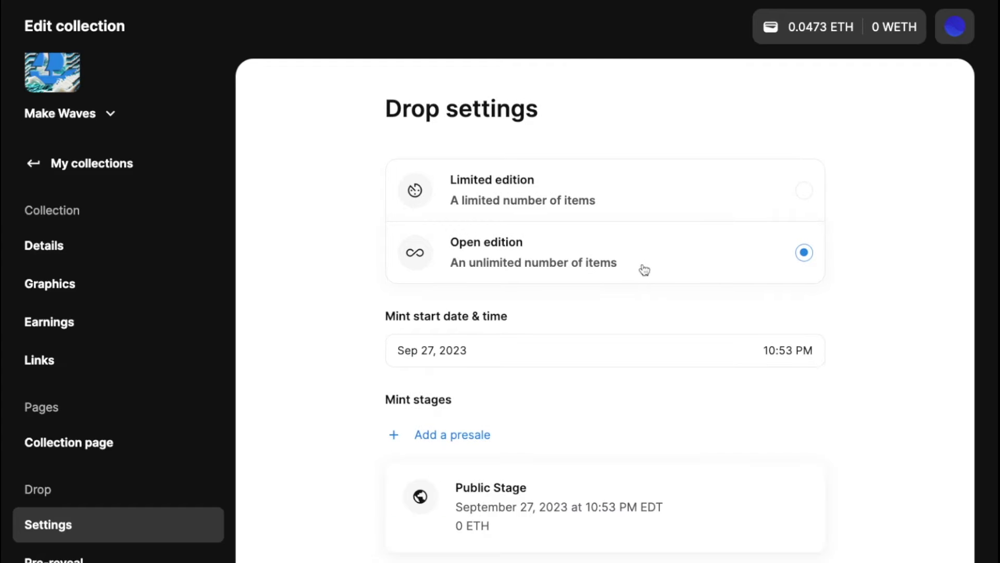
click(632, 179)
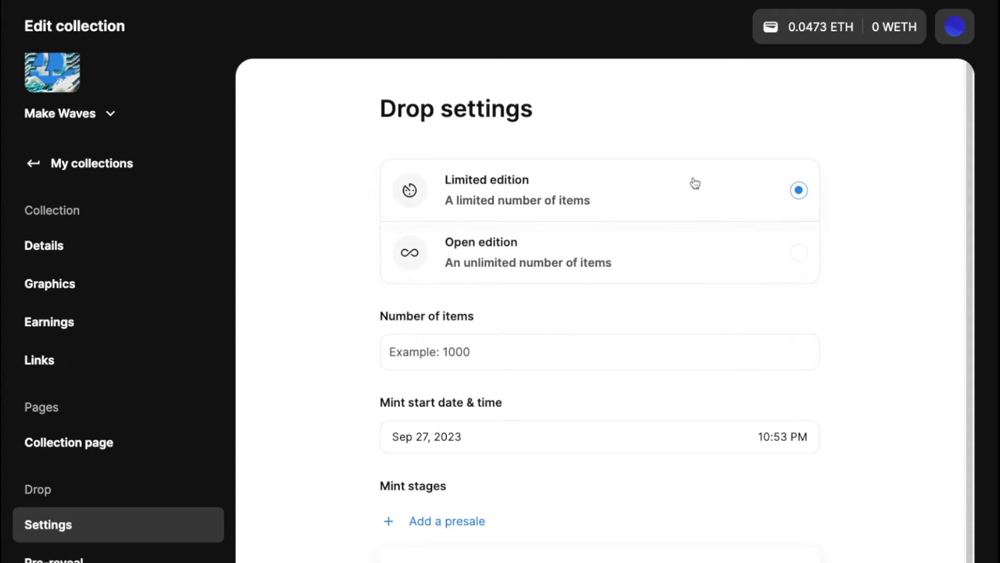
click(623, 258)
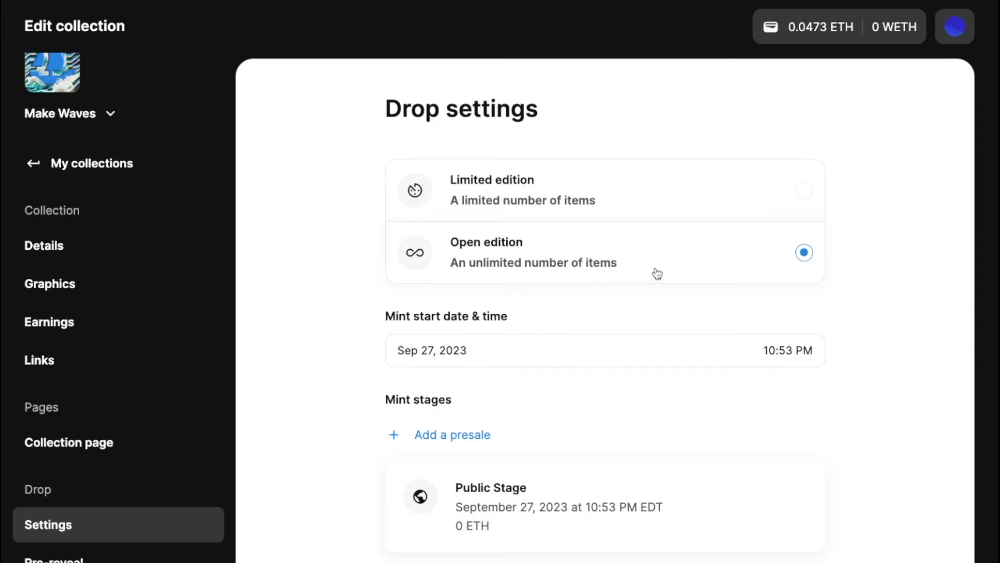
click(643, 199)
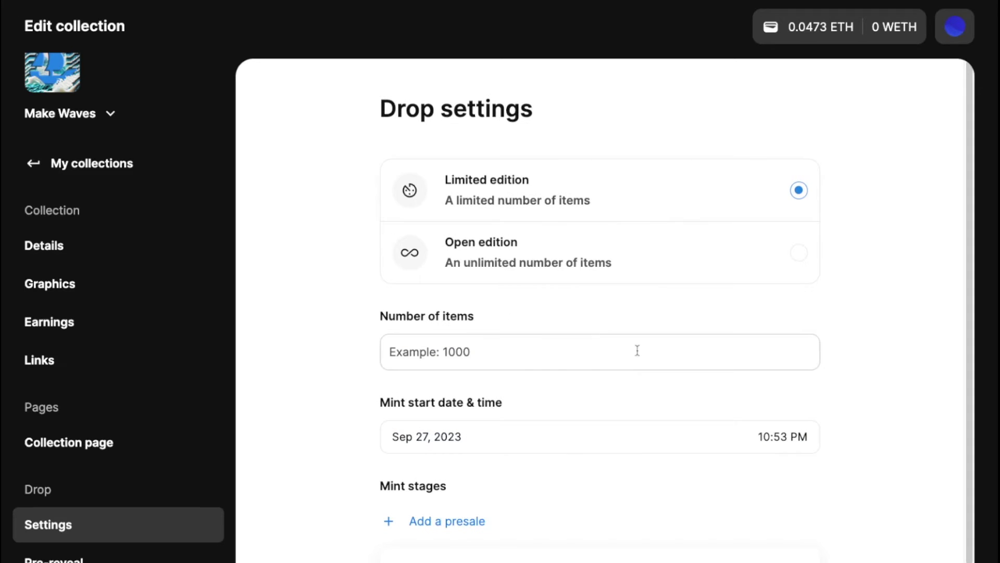
click(609, 350)
text(20)
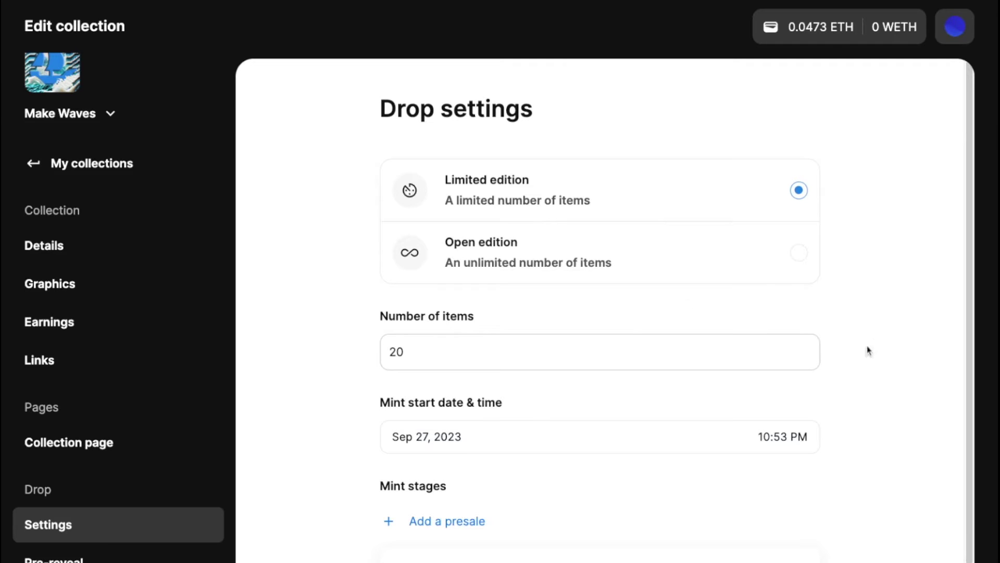
click(897, 289)
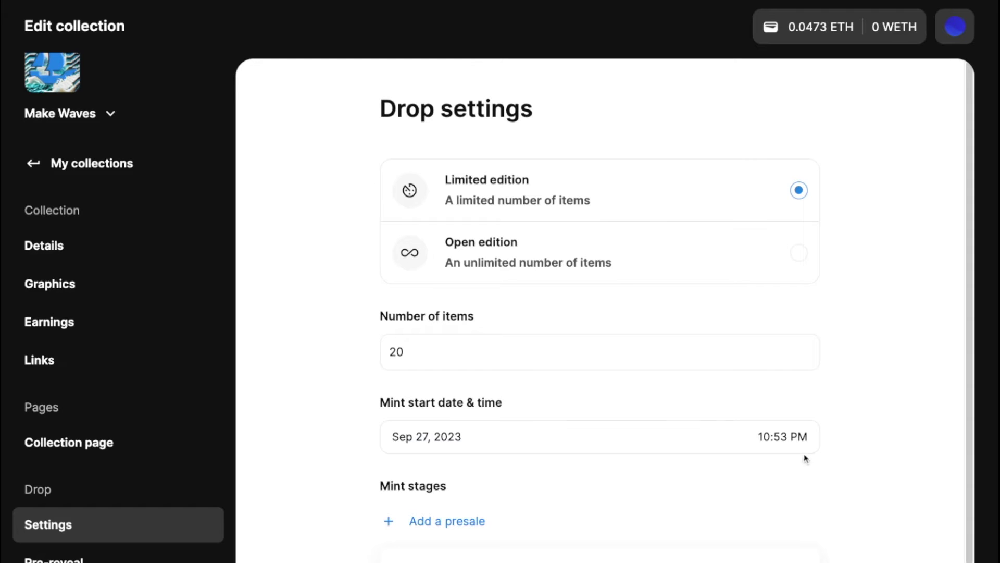
scroll(750, 456, down, 2)
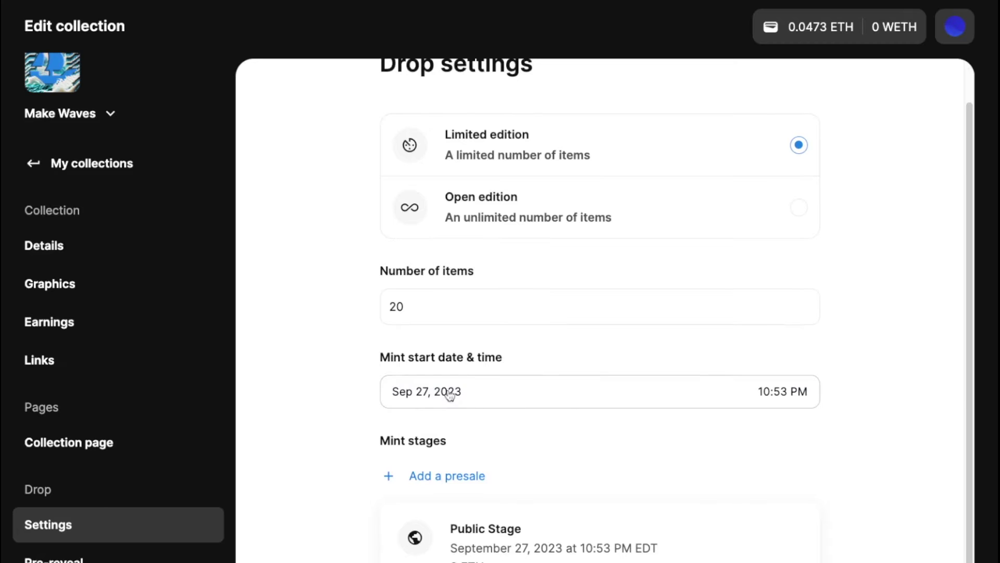
Step: Set mint start to Sep 27, 2023 at 10:00 AM and begin adding a presale
click(487, 400)
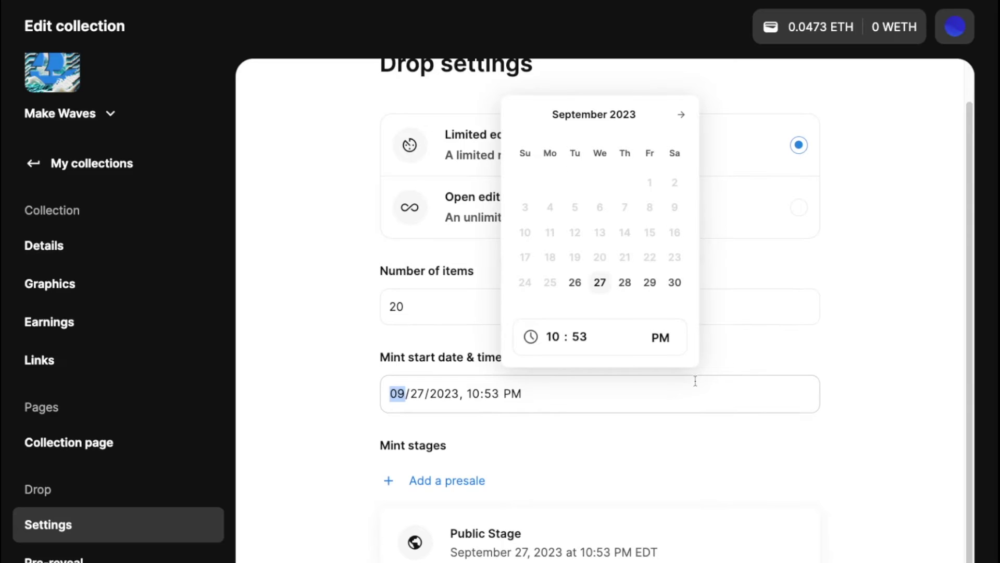
click(621, 285)
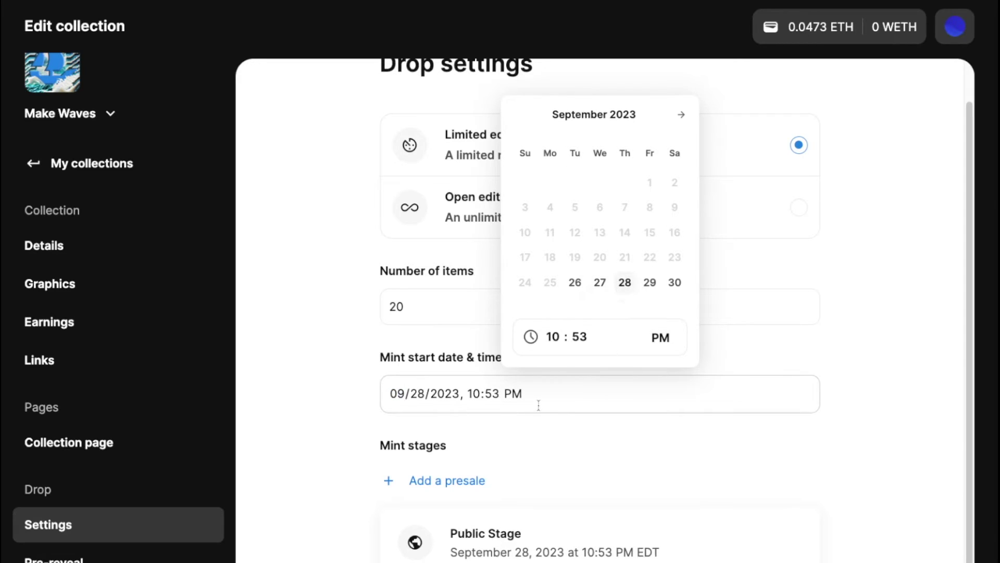
click(604, 285)
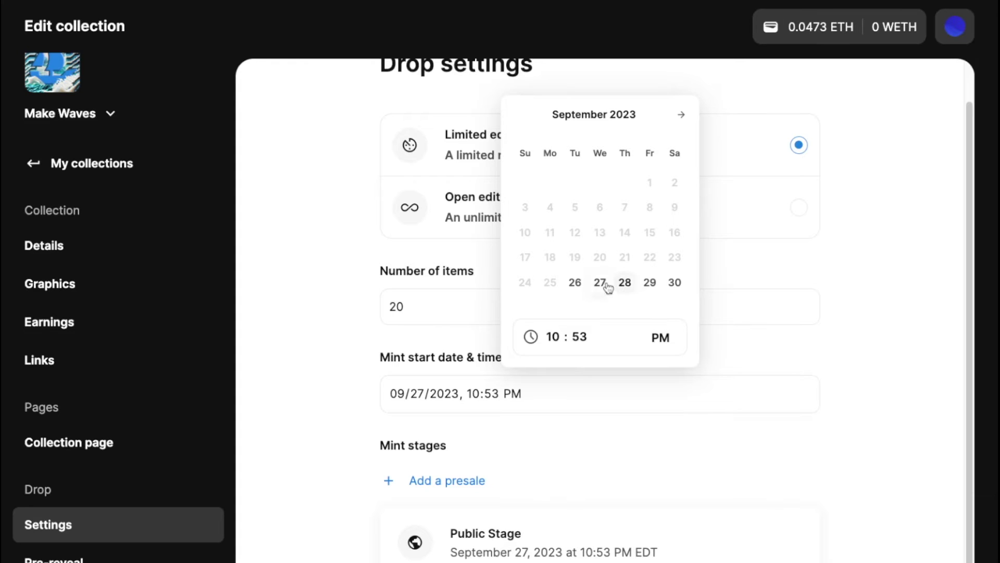
click(589, 423)
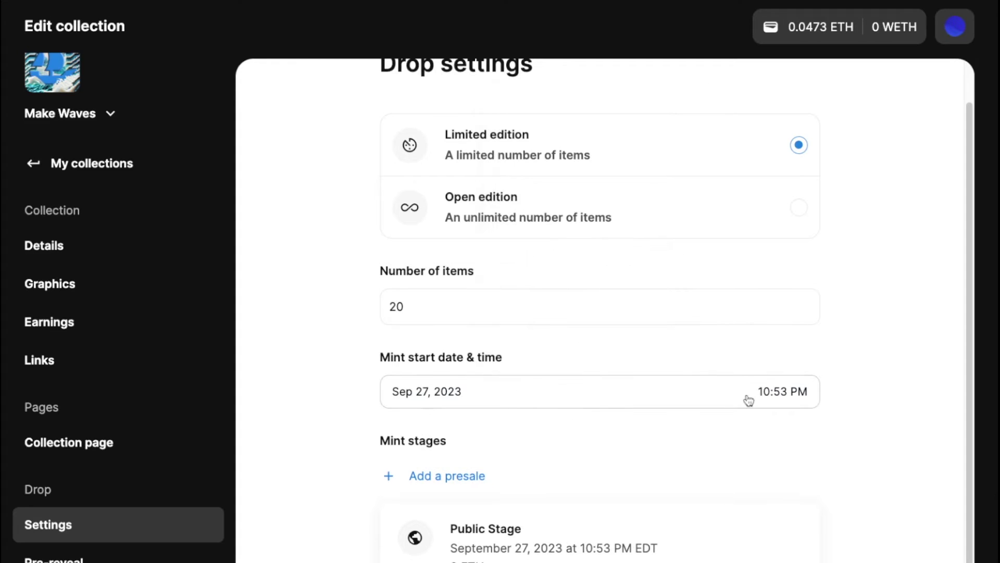
click(769, 390)
click(576, 342)
click(579, 339)
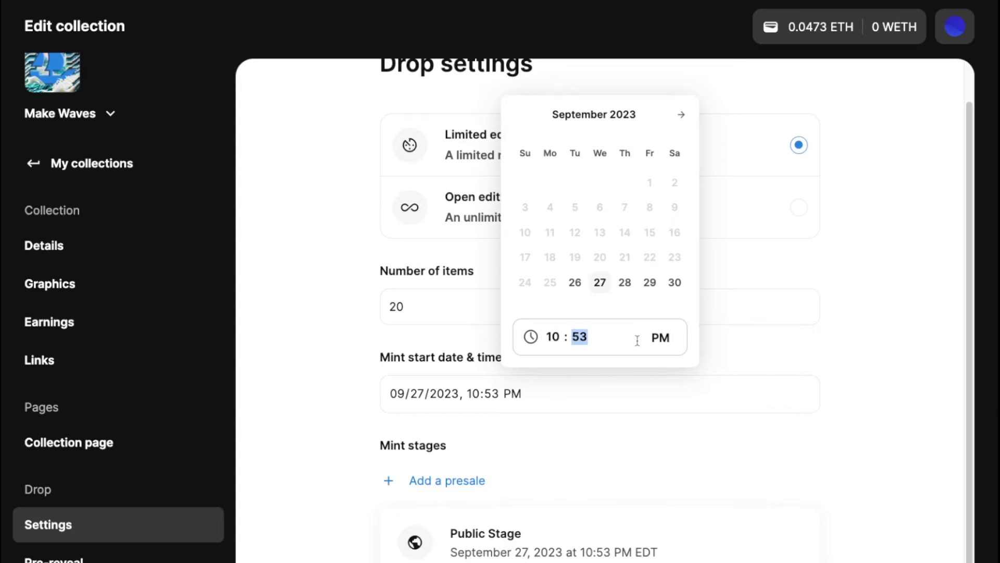
text(00a)
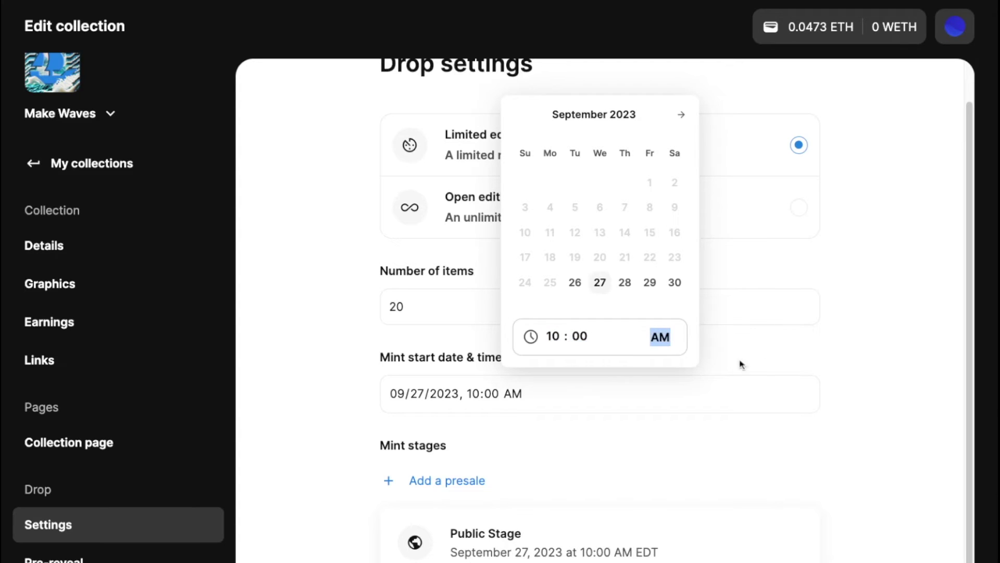
click(739, 364)
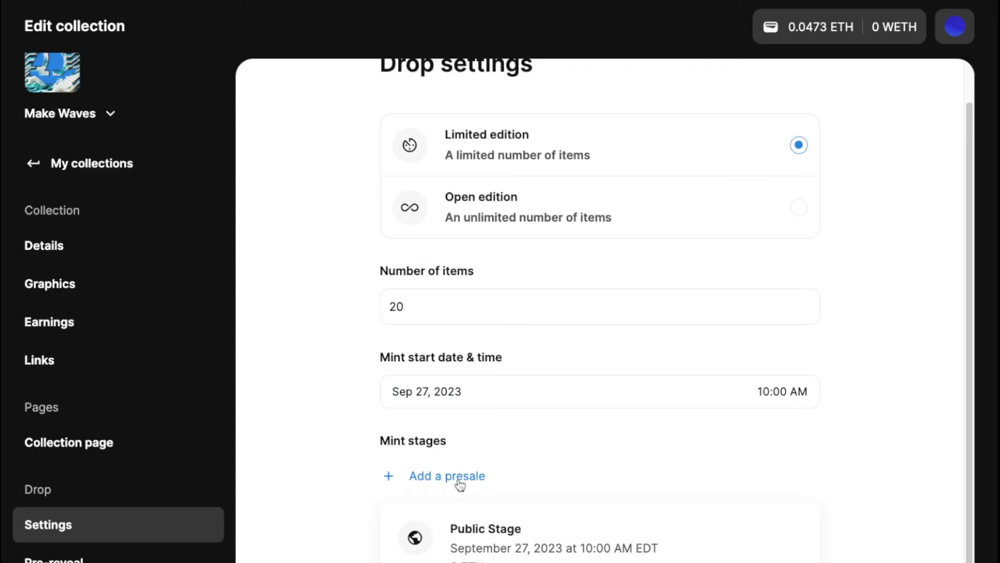
click(442, 475)
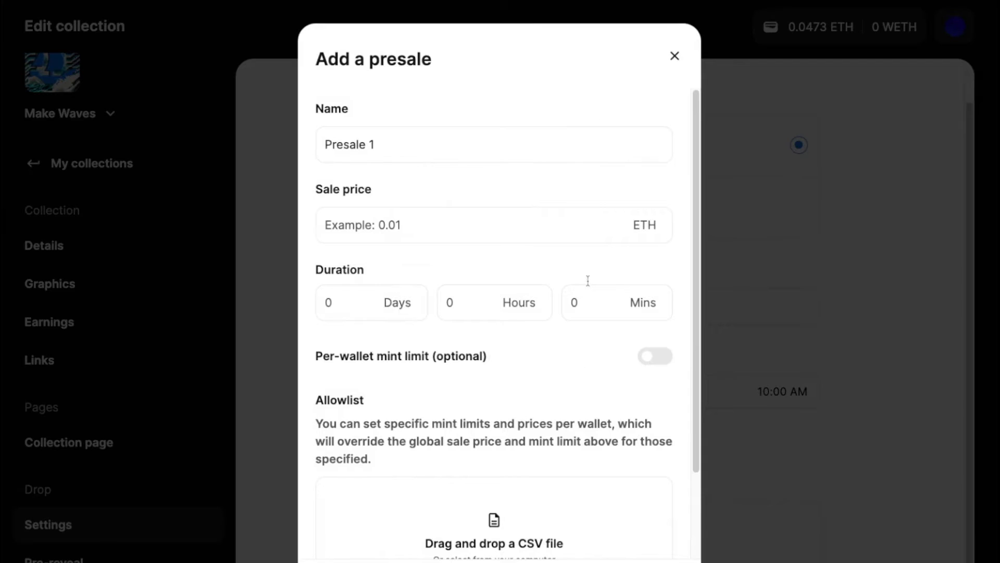
click(589, 302)
scroll(538, 399, down, 2)
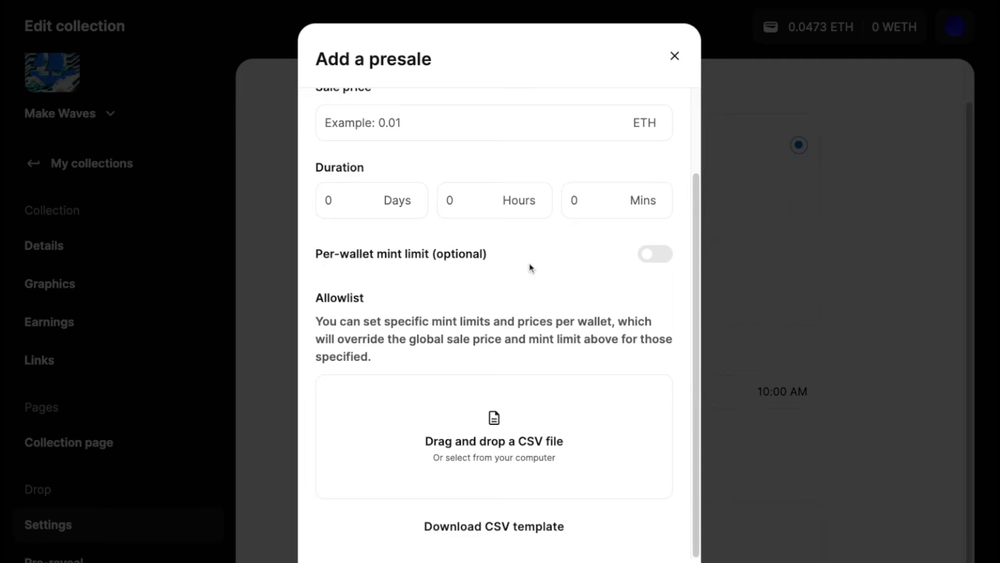
scroll(531, 267, up, 2)
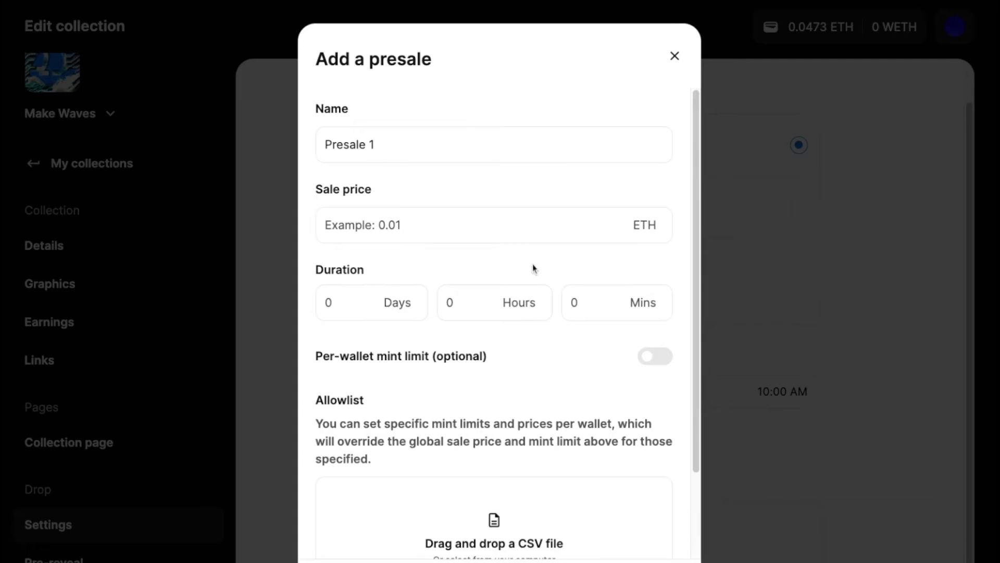
click(664, 364)
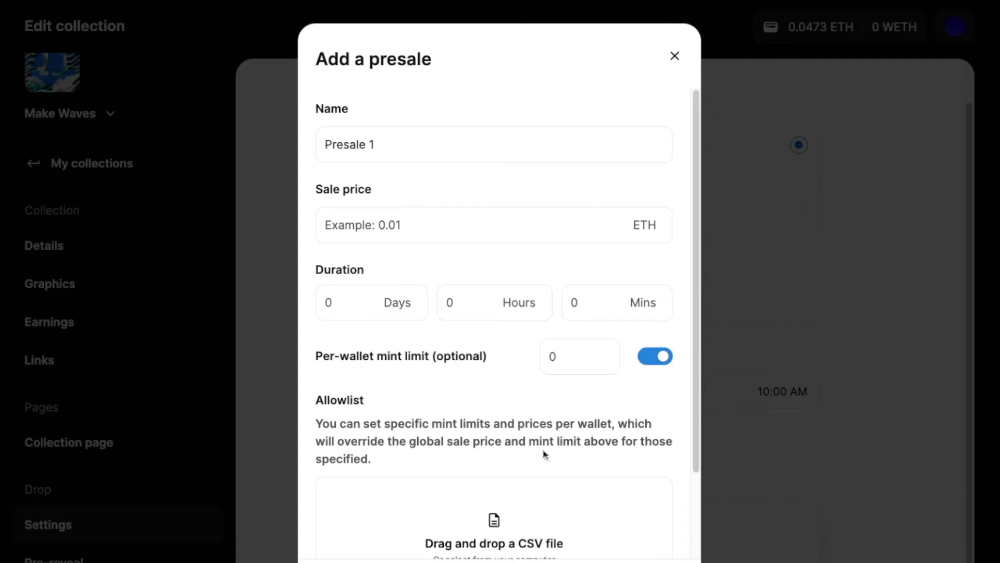
click(654, 361)
scroll(616, 422, down, 2)
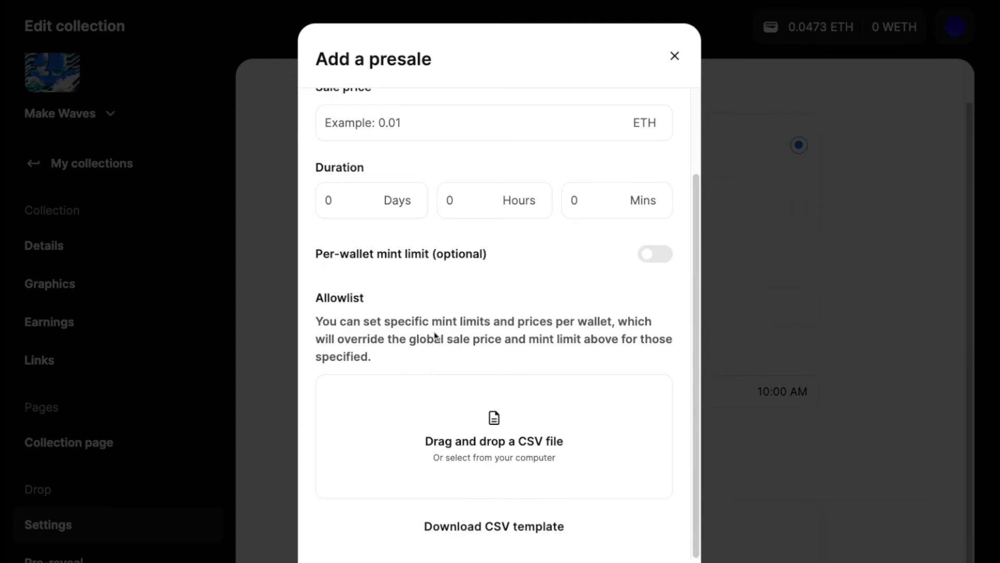
scroll(560, 359, up, 1)
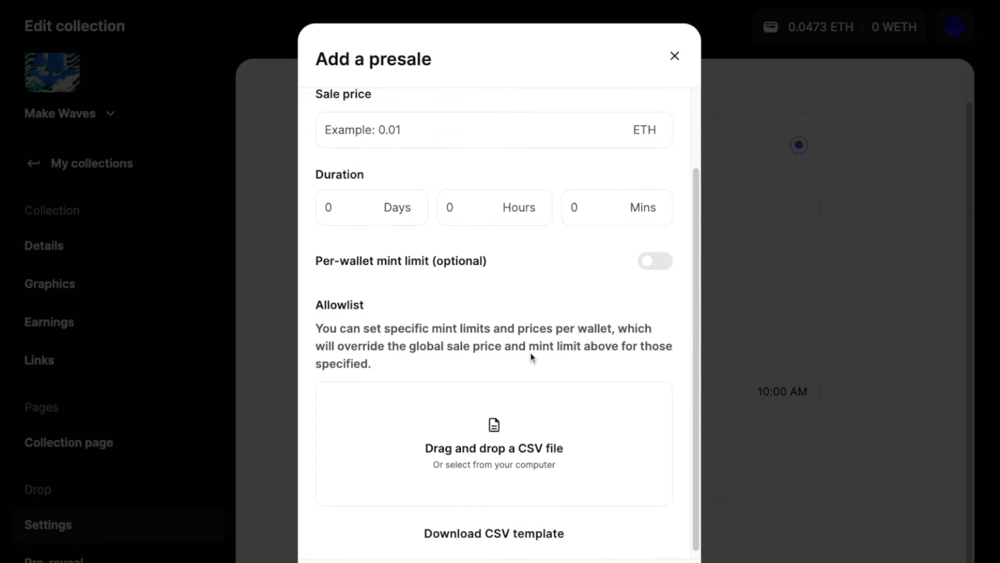
scroll(547, 365, up, 3)
click(674, 56)
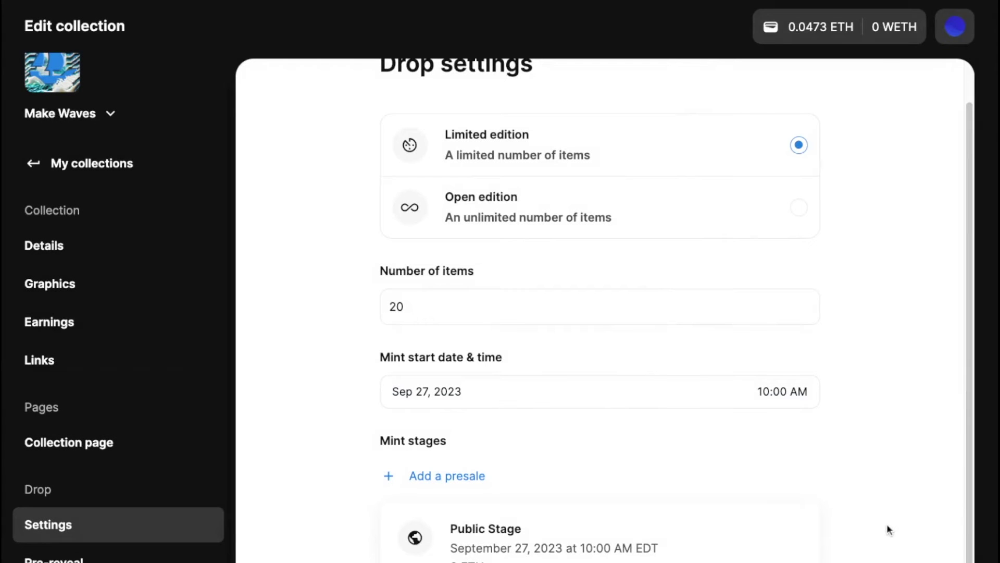
Step: Rename the Public Stage to 'Public' and set its price to 0.001 ETH
mouse_move(643, 551)
mouse_move(729, 557)
click(793, 528)
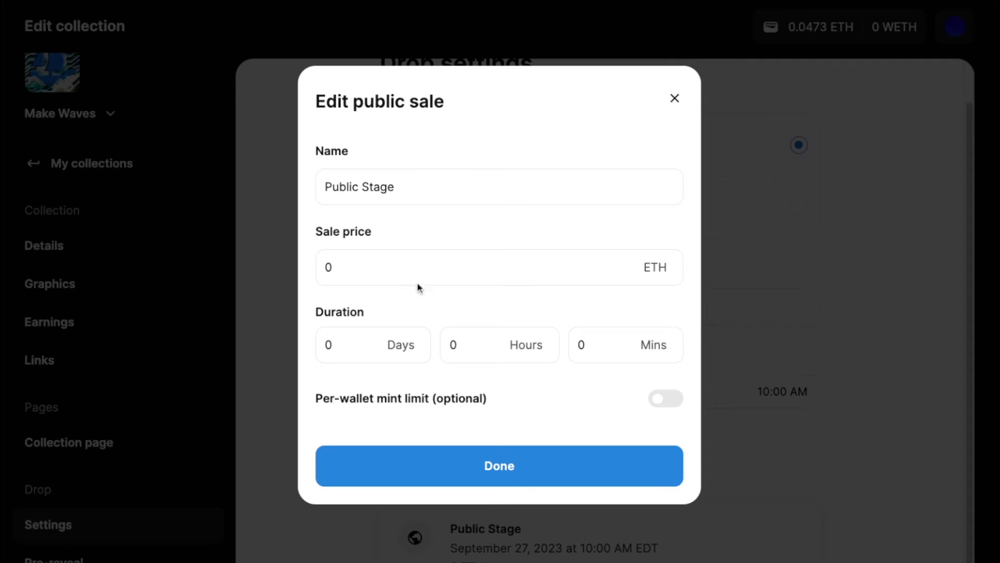
click(448, 192)
key(BackSpace)
key(BackSpace)
key(BackSpace)
key(BackSpace)
key(BackSpace)
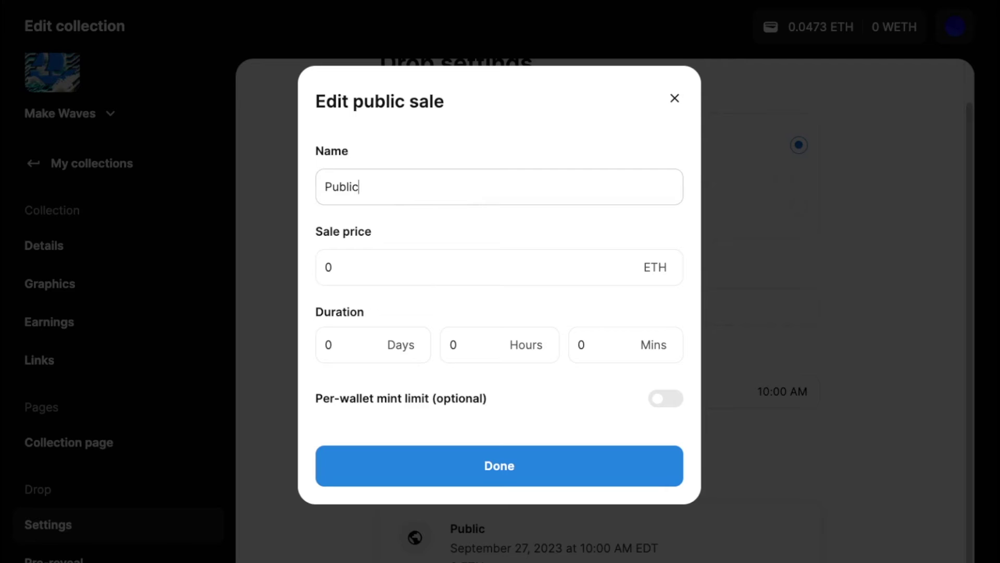
click(412, 268)
text(.000)
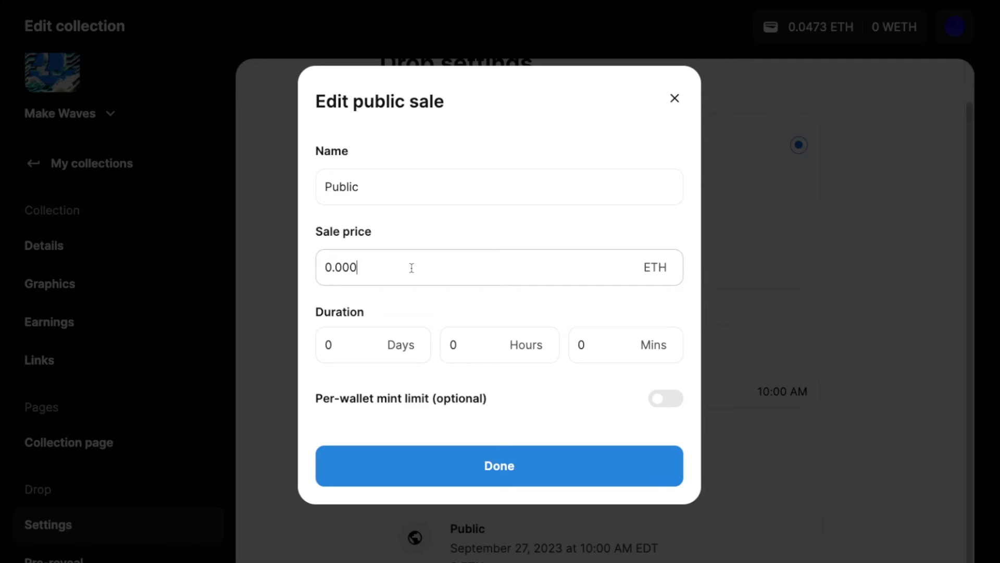
key(BackSpace)
Step: Give the Public stage a 1-day duration and a 2-per-wallet mint limit, and save
click(353, 354)
text(2)
key(Delete)
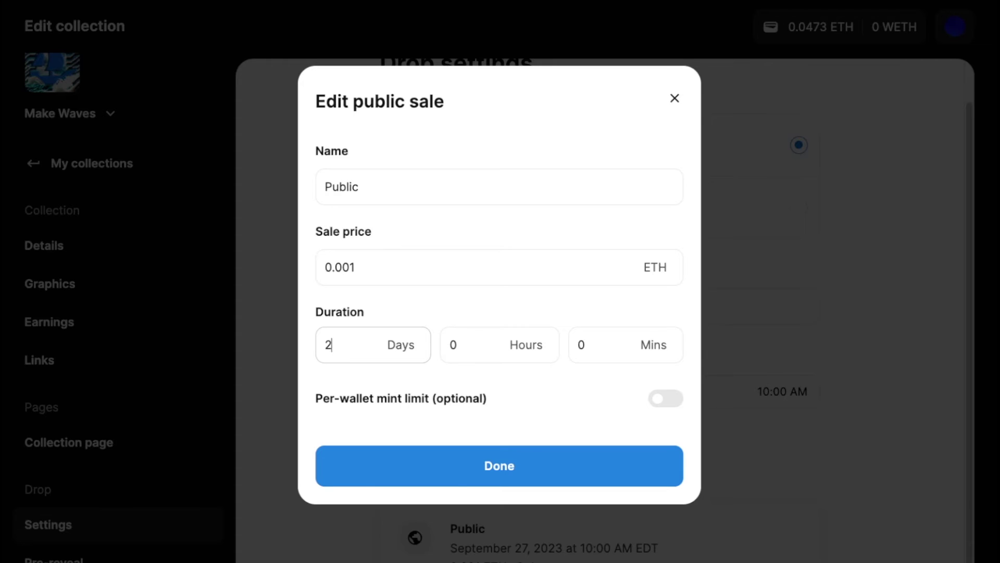
key(BackSpace)
text(1)
click(473, 357)
click(660, 401)
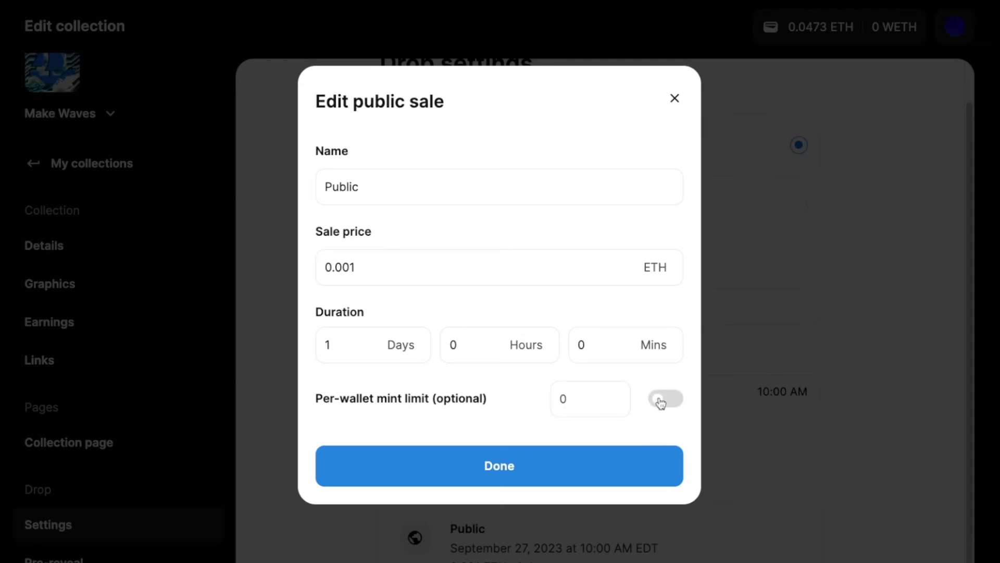
click(597, 397)
text(2)
click(599, 468)
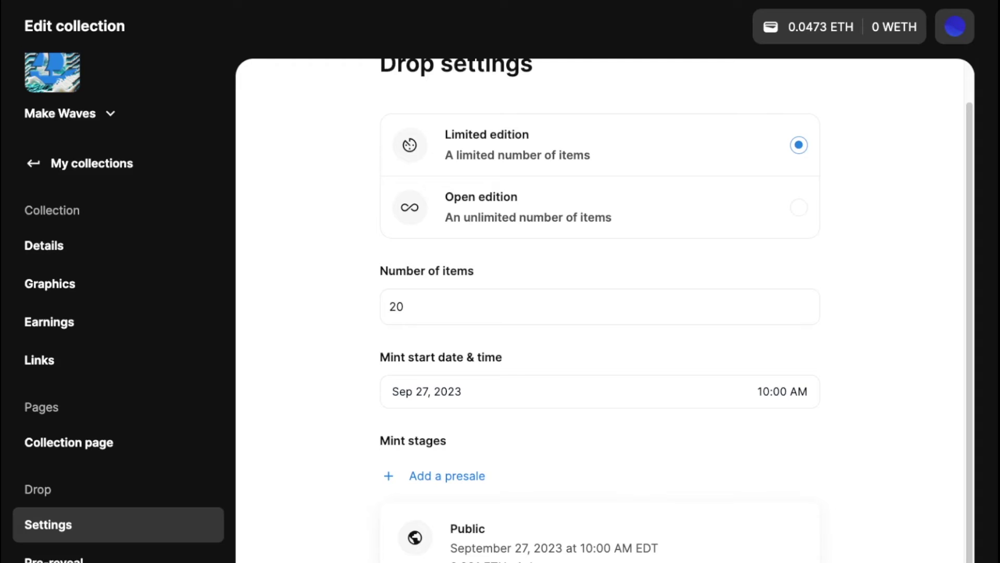
scroll(326, 538, up, 1)
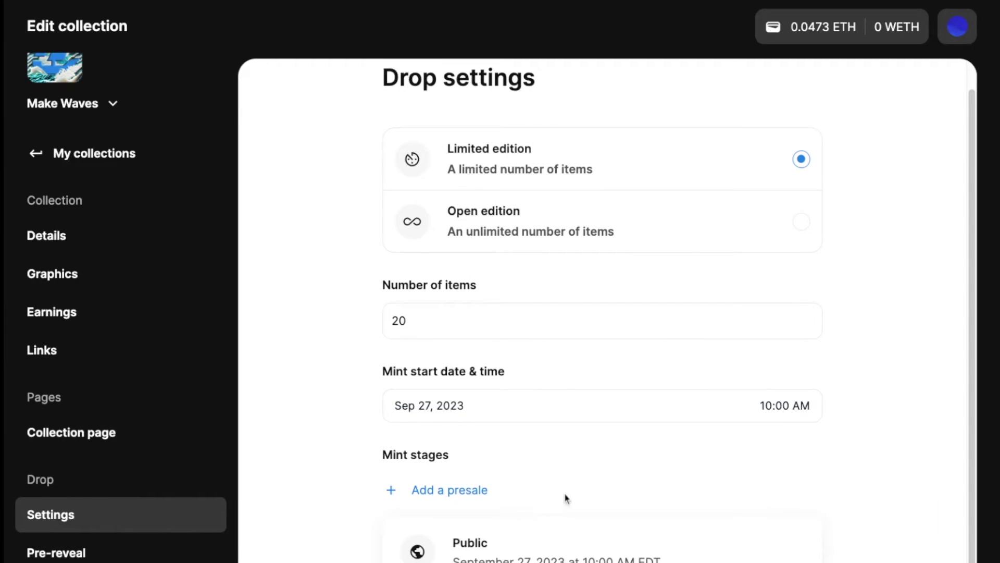
click(138, 553)
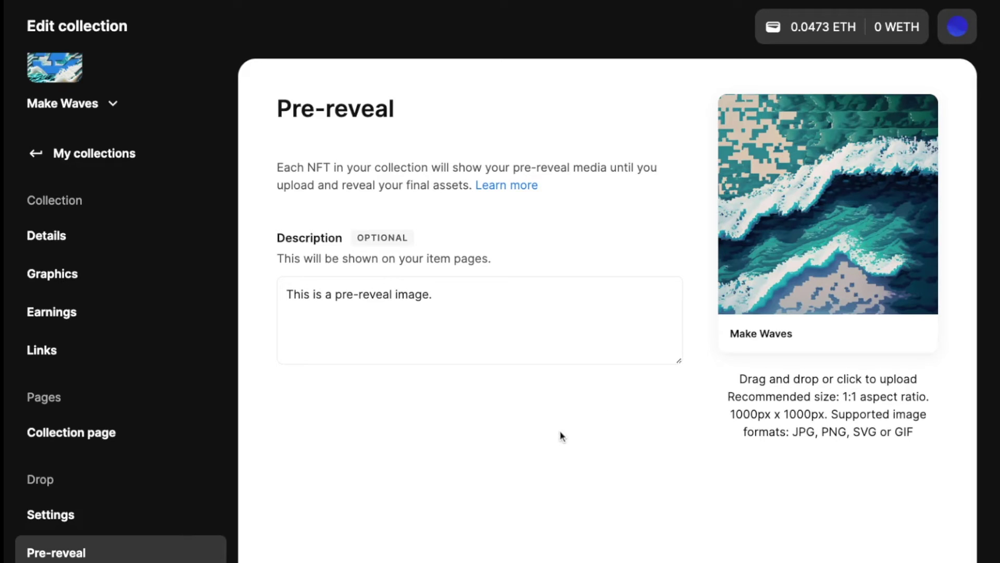
Step: Review the earnings split of 90% to the payout wallet and 10% OpenSea fee, then preview the drop page
mouse_move(892, 214)
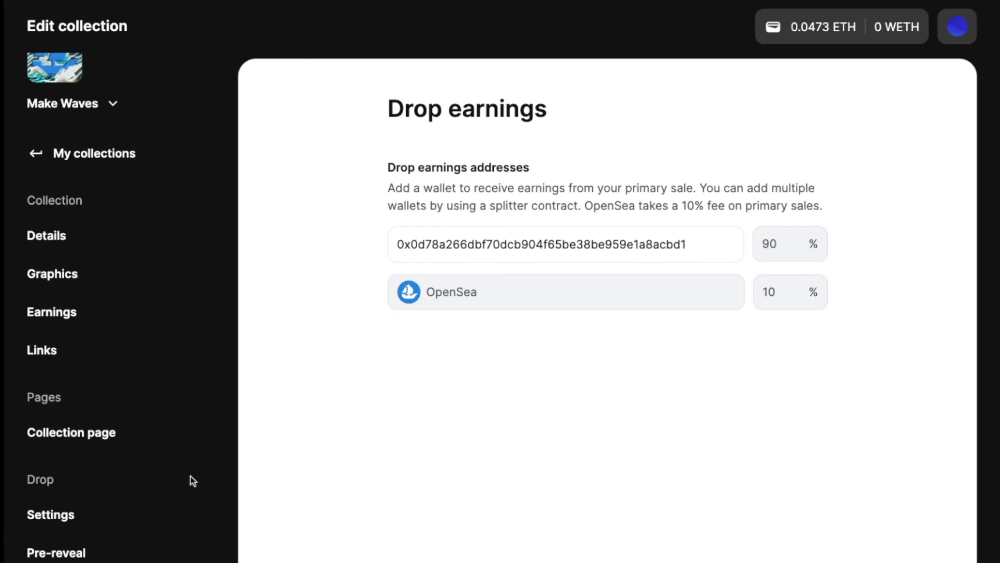
scroll(182, 494, down, 3)
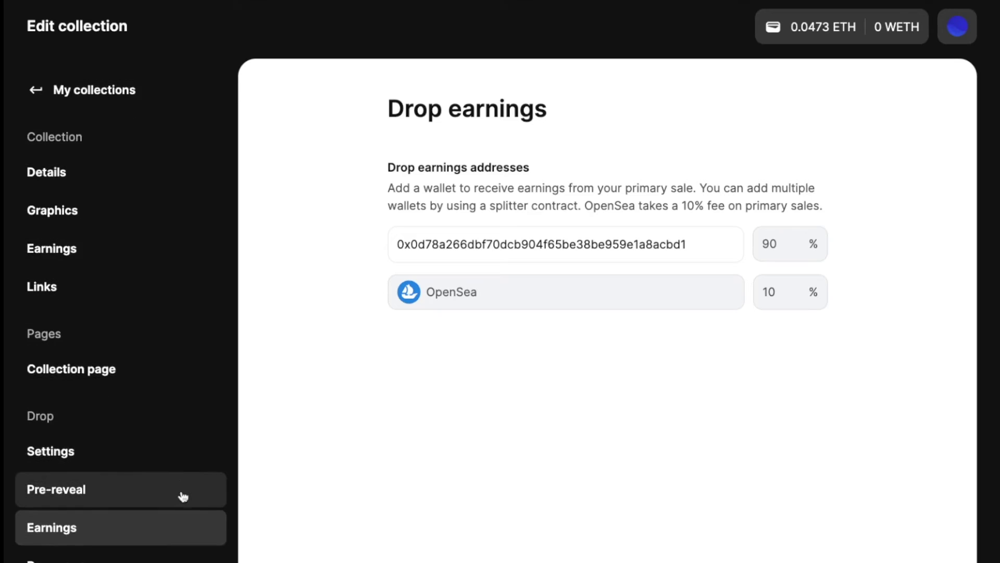
scroll(182, 496, up, 2)
scroll(183, 495, down, 2)
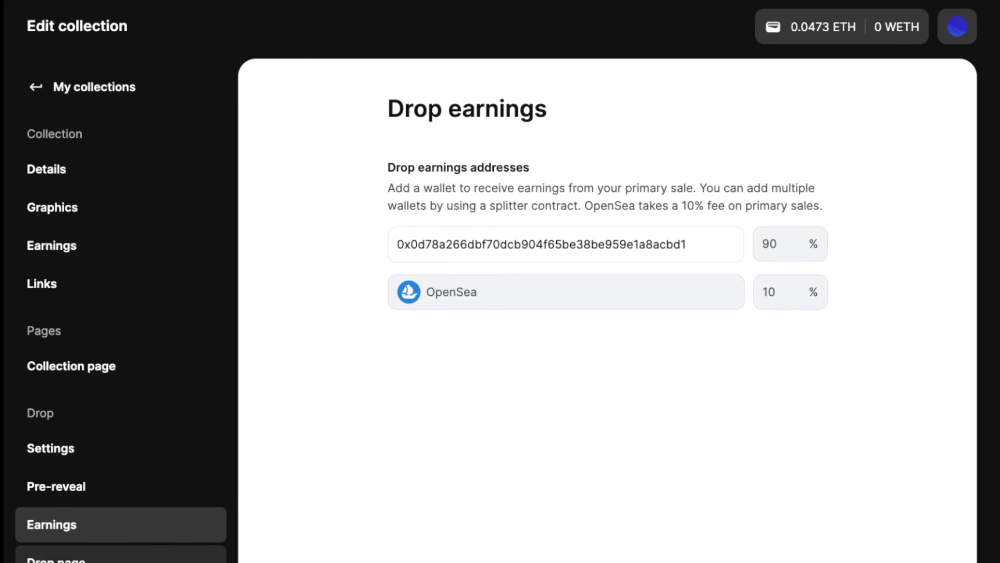
click(182, 557)
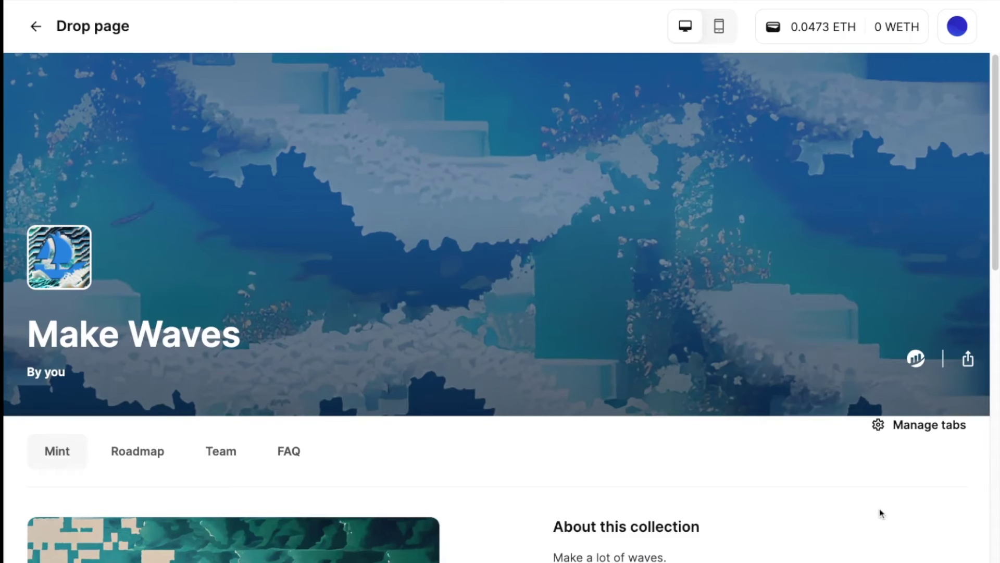
Step: Scroll through the Make Waves drop page preview with its 'Make a lot of waves.' description
scroll(878, 516, down, 5)
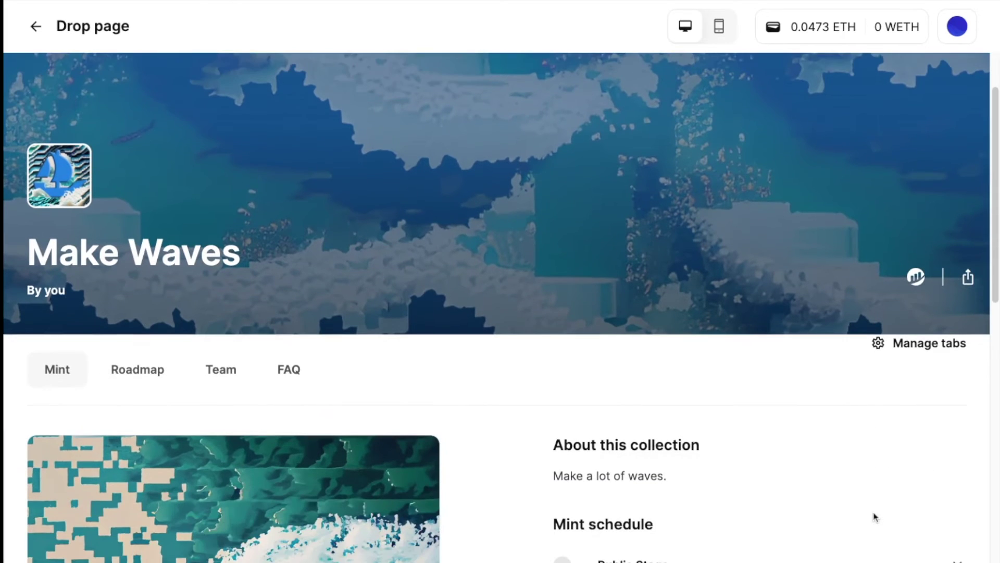
scroll(874, 517, up, 5)
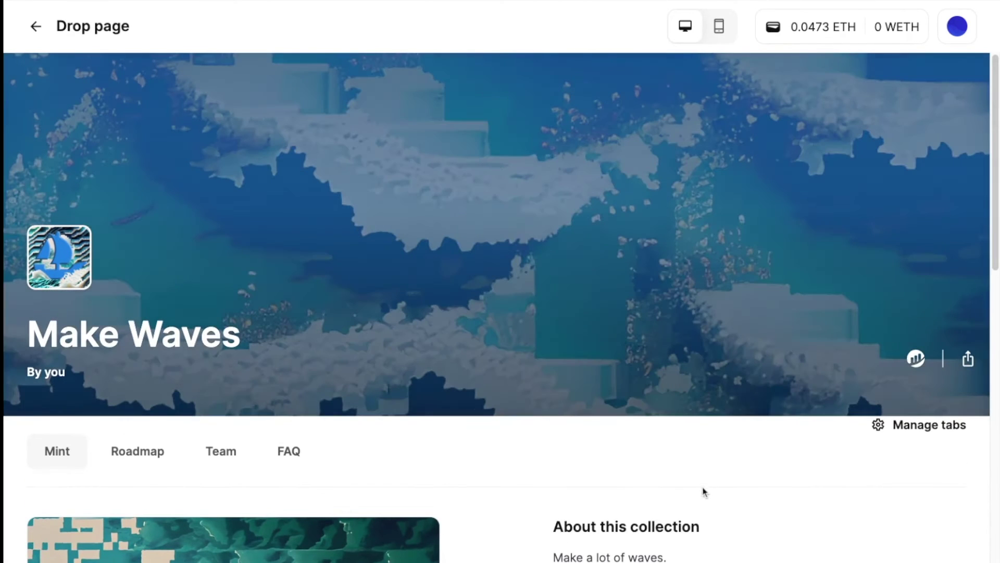
mouse_move(887, 527)
scroll(584, 467, down, 6)
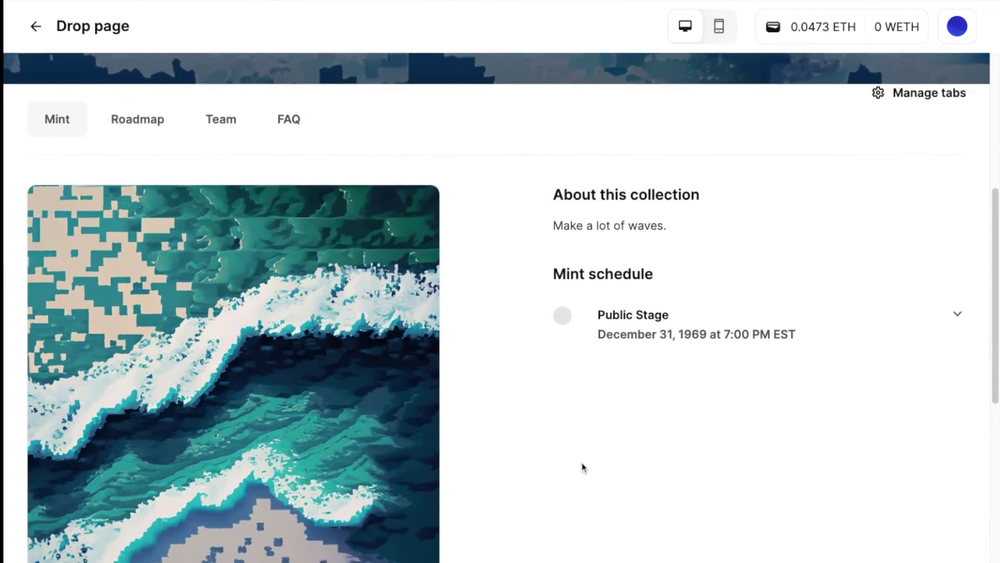
scroll(583, 467, down, 2)
mouse_move(233, 292)
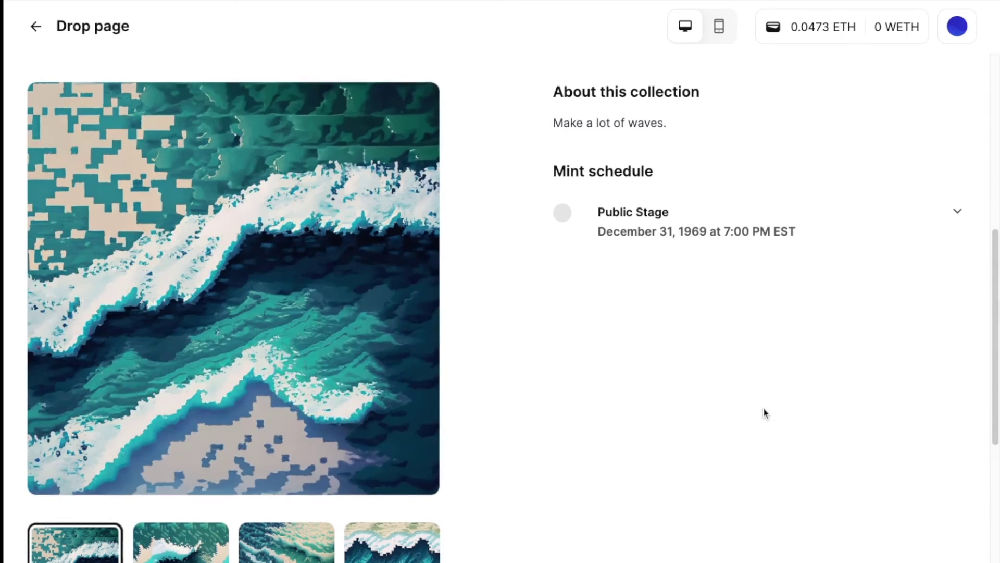
scroll(764, 411, up, 5)
scroll(766, 413, up, 3)
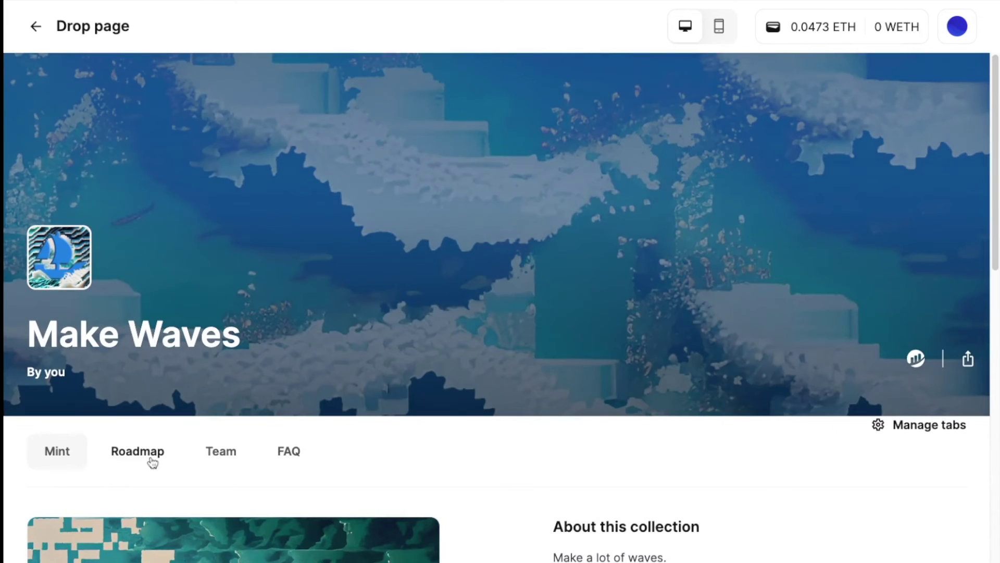
Step: View the Roadmap, Team and FAQ sections, return to Mint, then go back to drop settings
click(152, 461)
scroll(236, 461, down, 3)
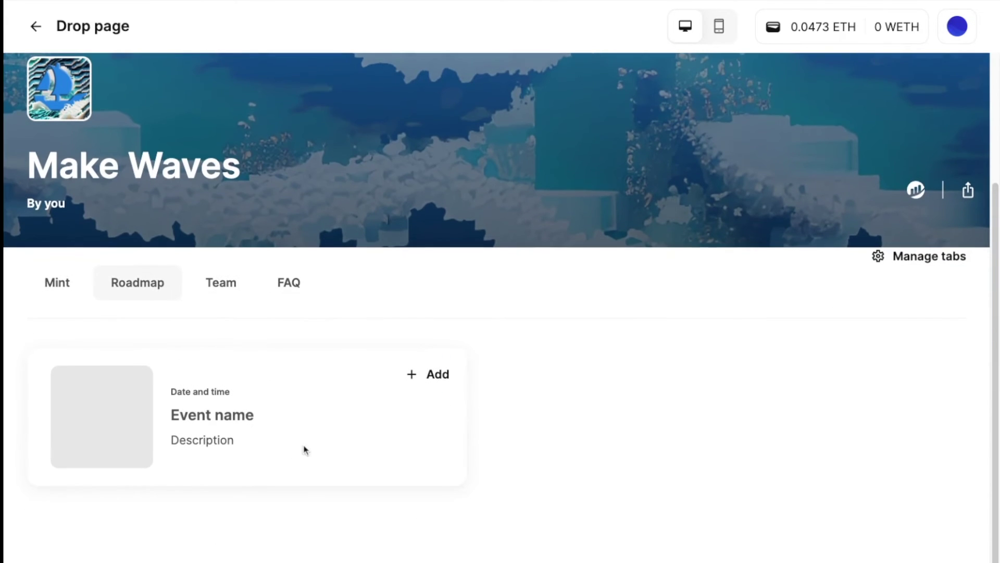
click(217, 294)
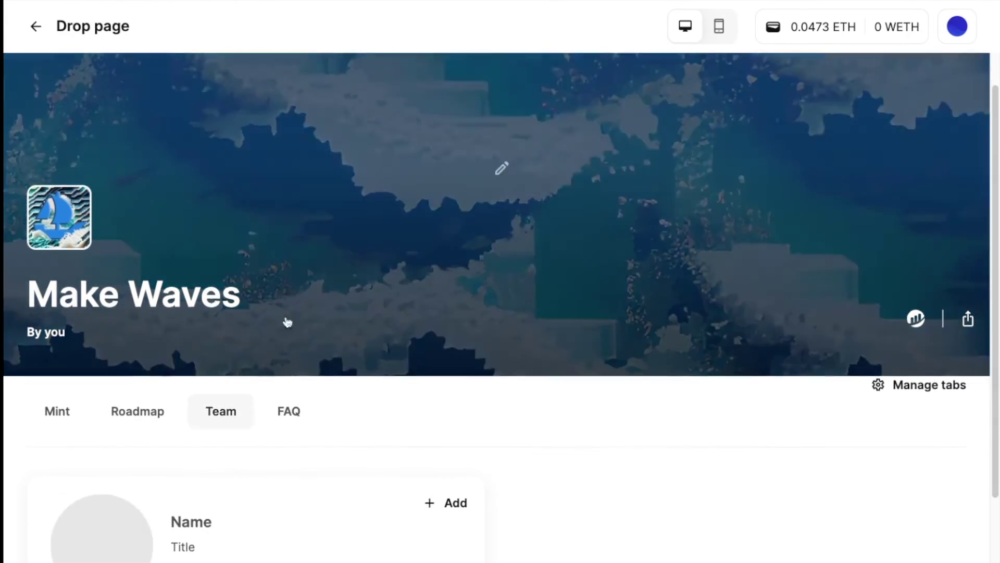
click(303, 432)
click(74, 459)
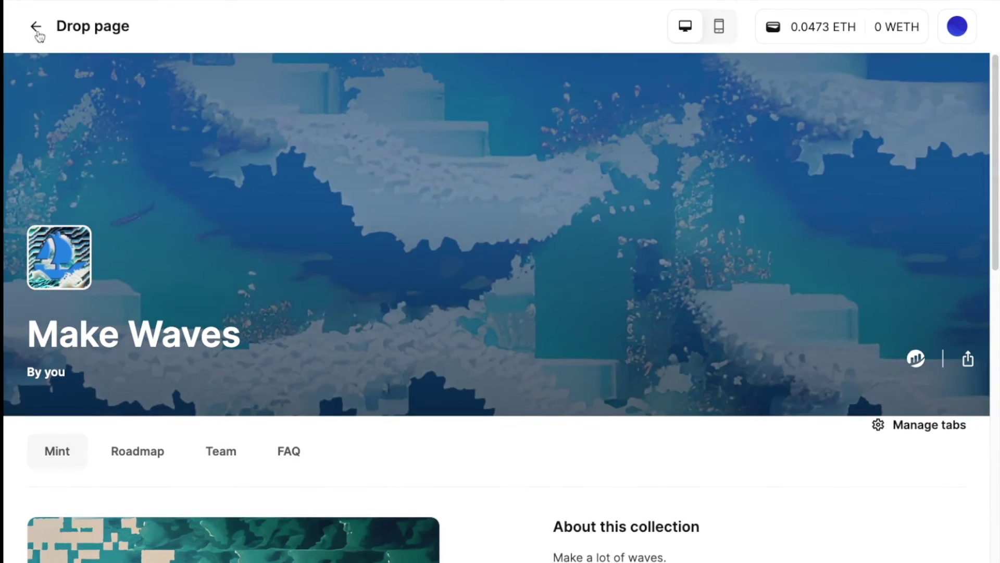
click(36, 33)
Step: Go to the Upload page and select the 20 image files for the drop
scroll(48, 542, down, 2)
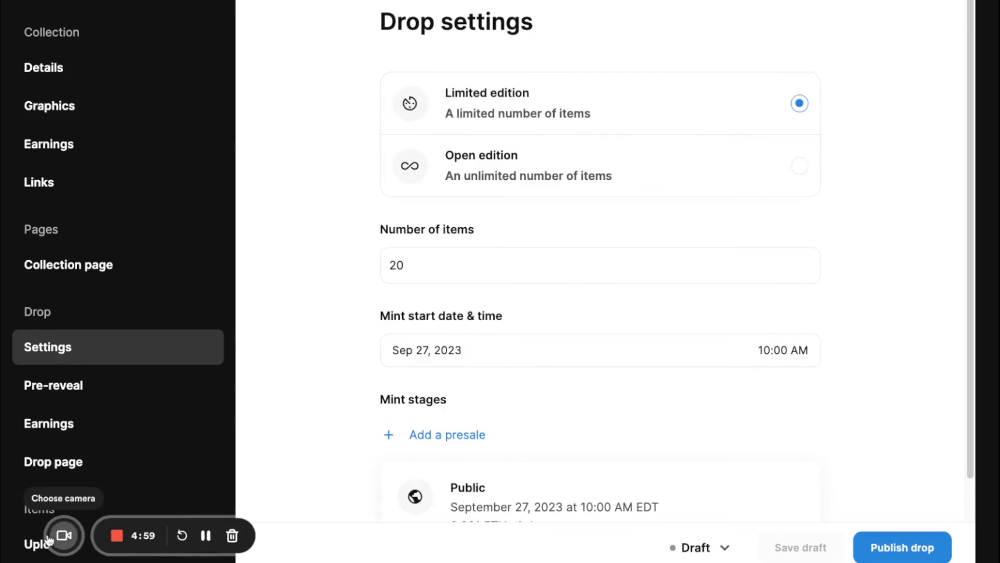
click(77, 207)
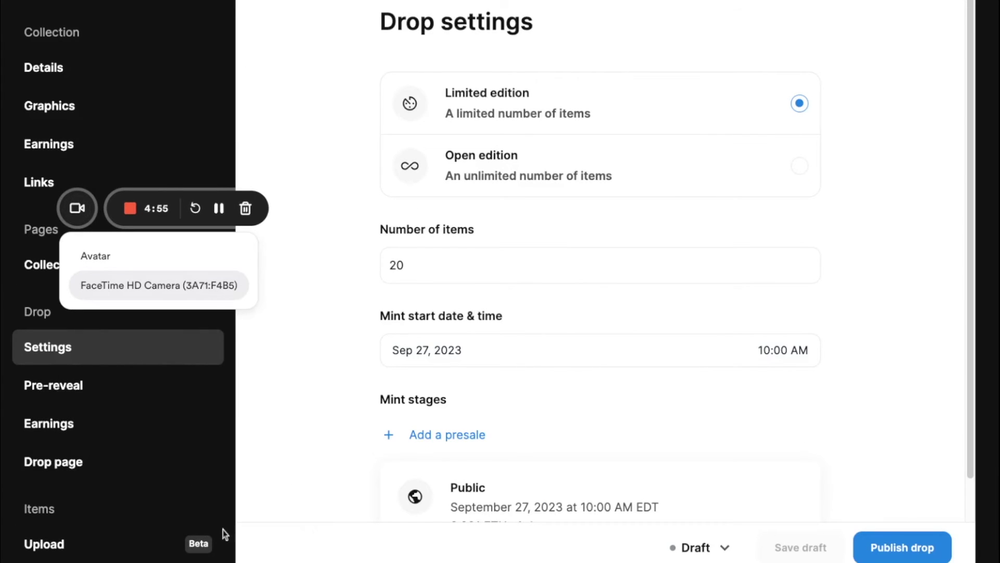
click(119, 550)
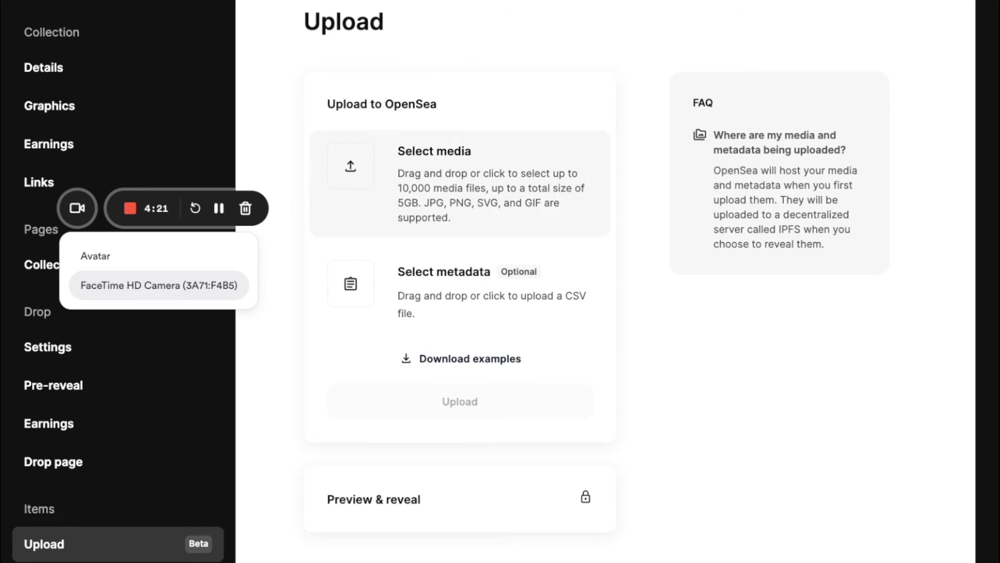
click(786, 353)
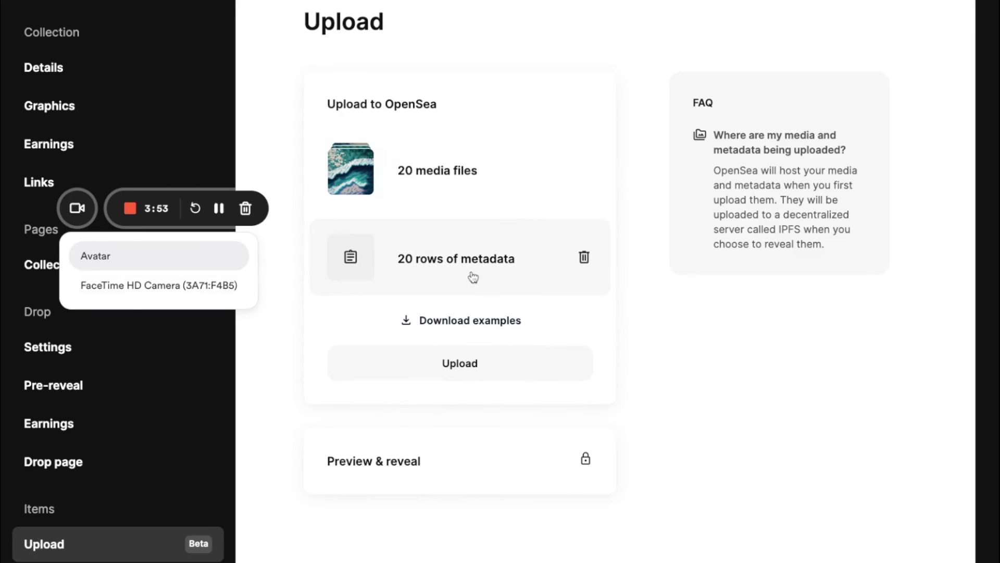
Step: Upload the 20 media files and the 20-row metadata CSV to OpenSea
click(452, 367)
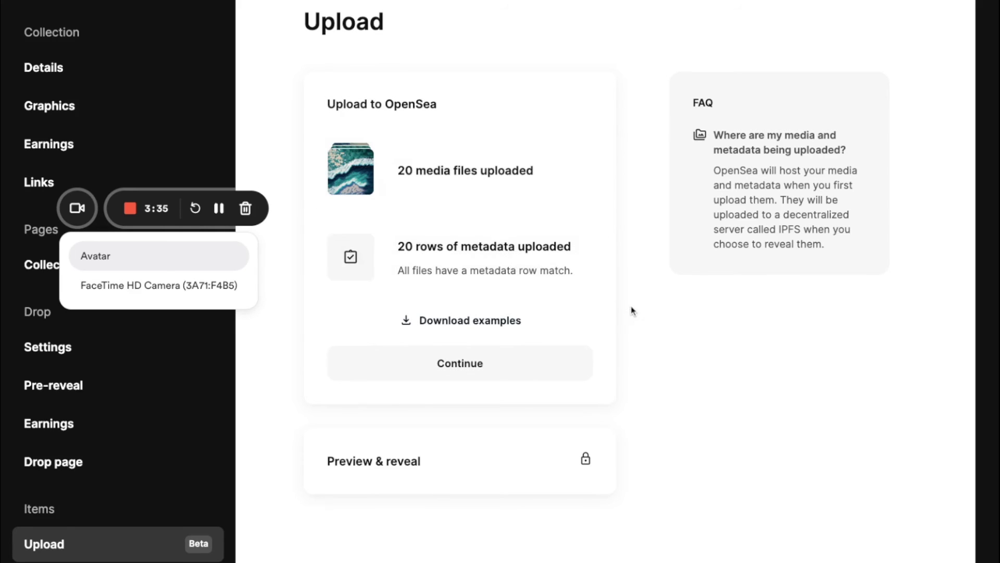
click(495, 363)
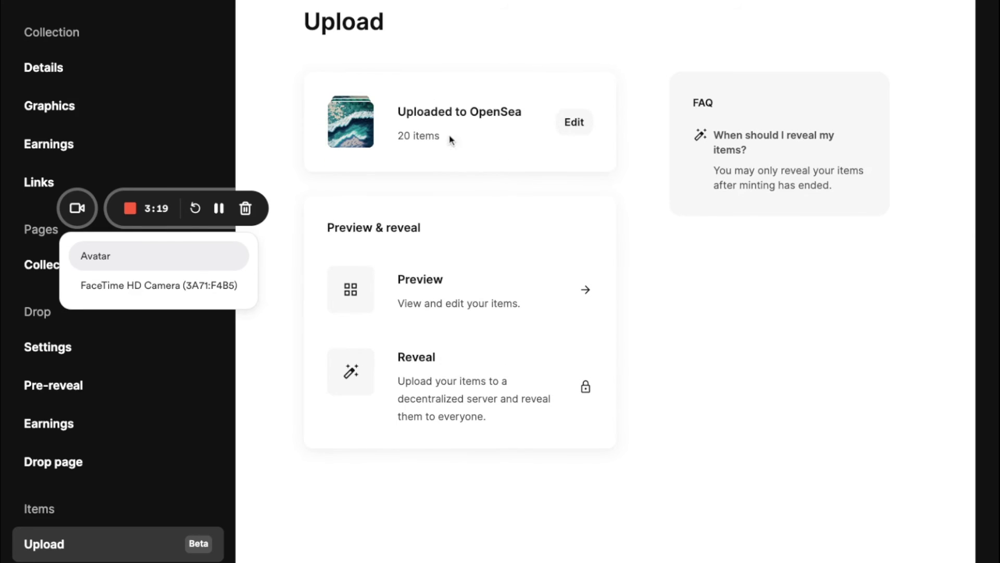
Step: Open the preview grid and try the Blue color and Common tier filters, clearing each afterward
click(465, 291)
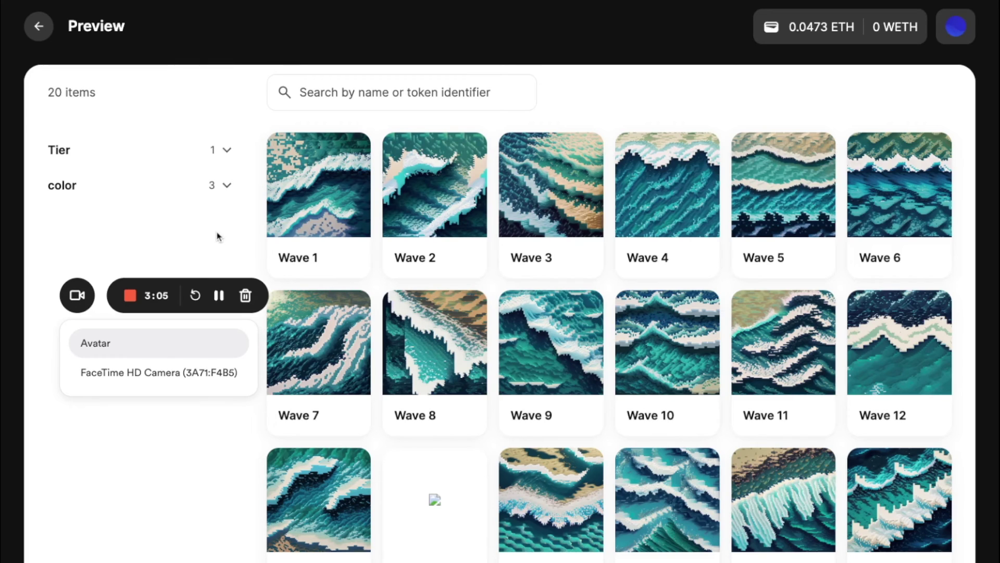
click(224, 163)
click(224, 161)
click(217, 188)
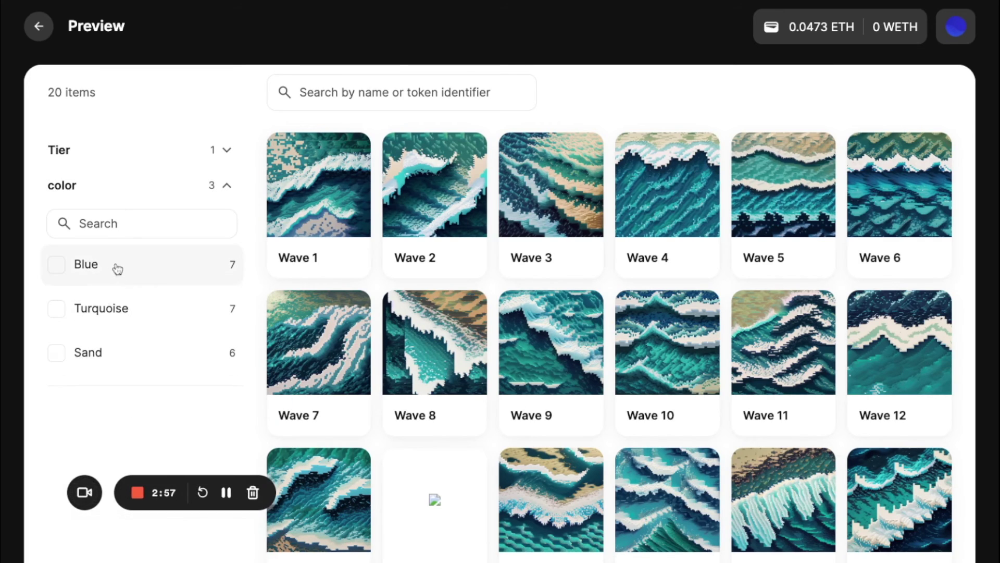
click(57, 269)
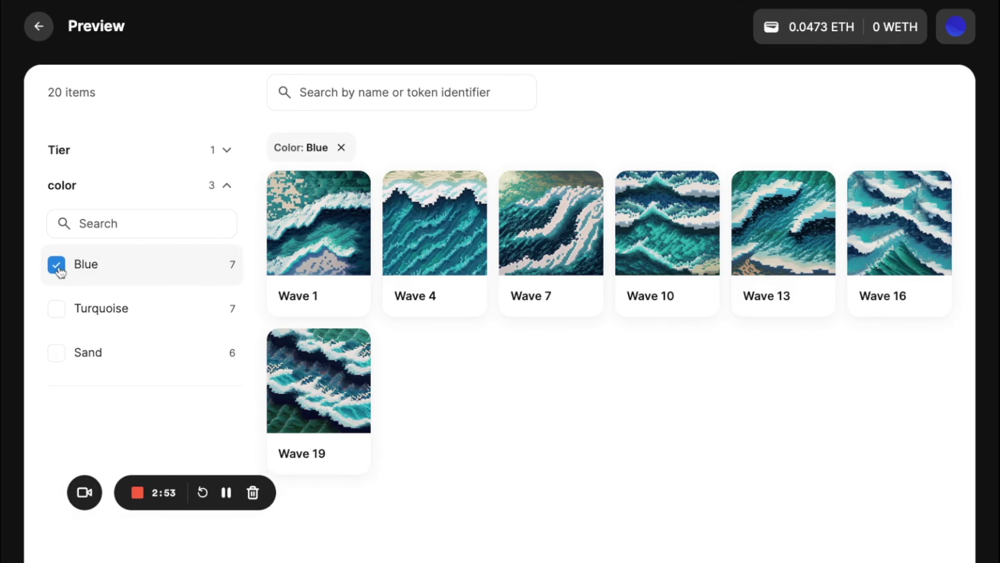
click(58, 268)
click(229, 188)
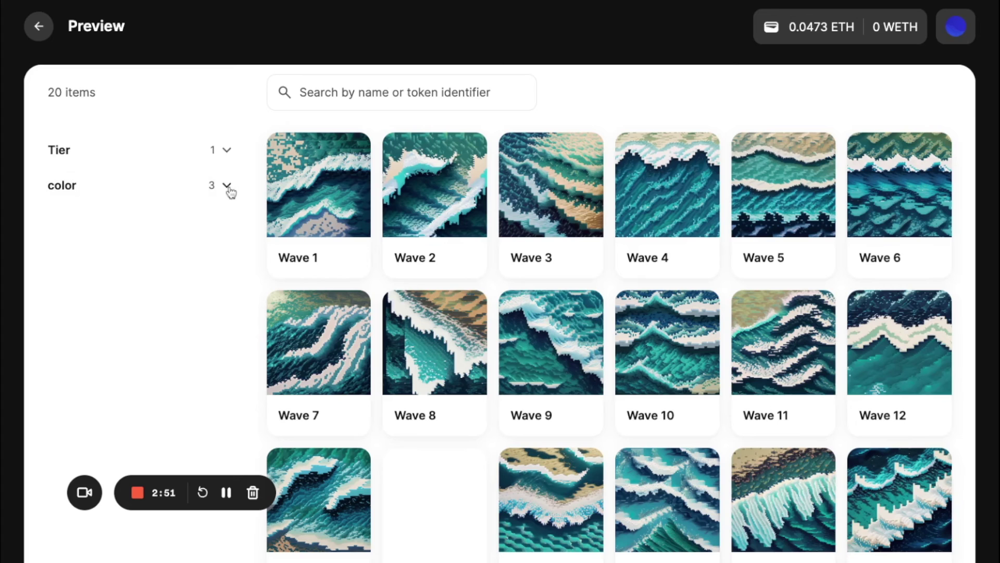
click(227, 151)
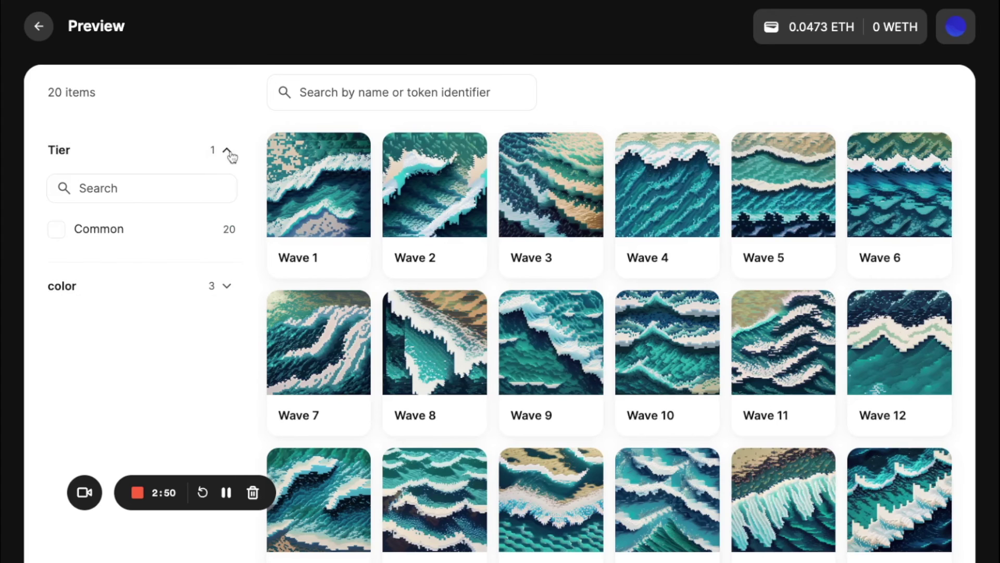
click(148, 236)
click(150, 237)
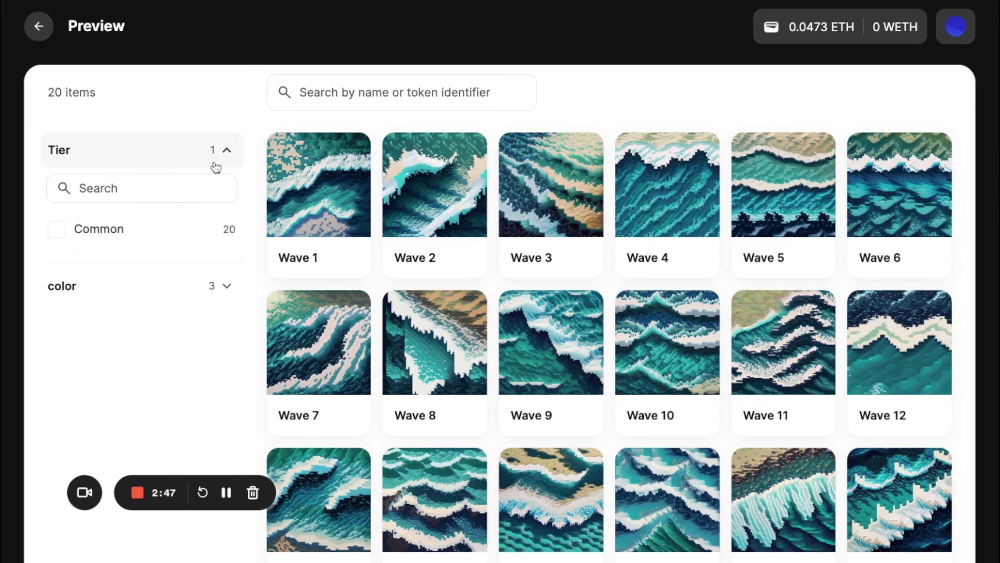
click(223, 161)
Step: Search the items for '16', clear the search chip, and open Wave 1
click(477, 94)
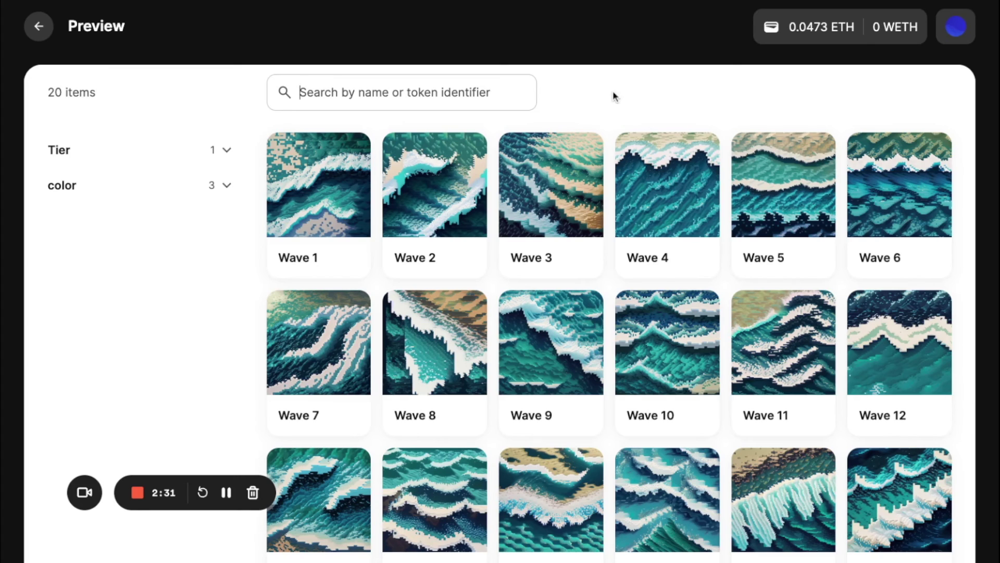
text(16)
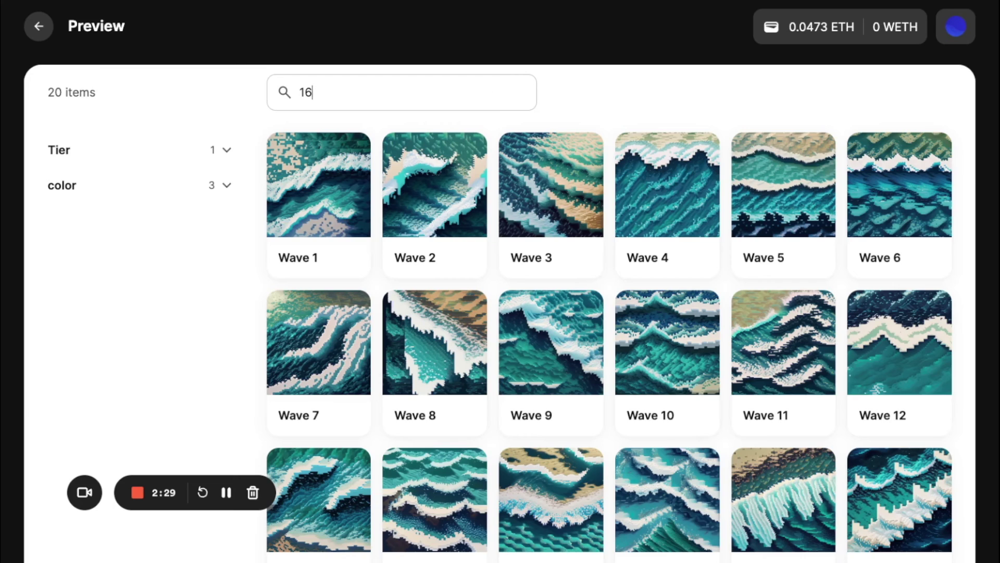
key(Return)
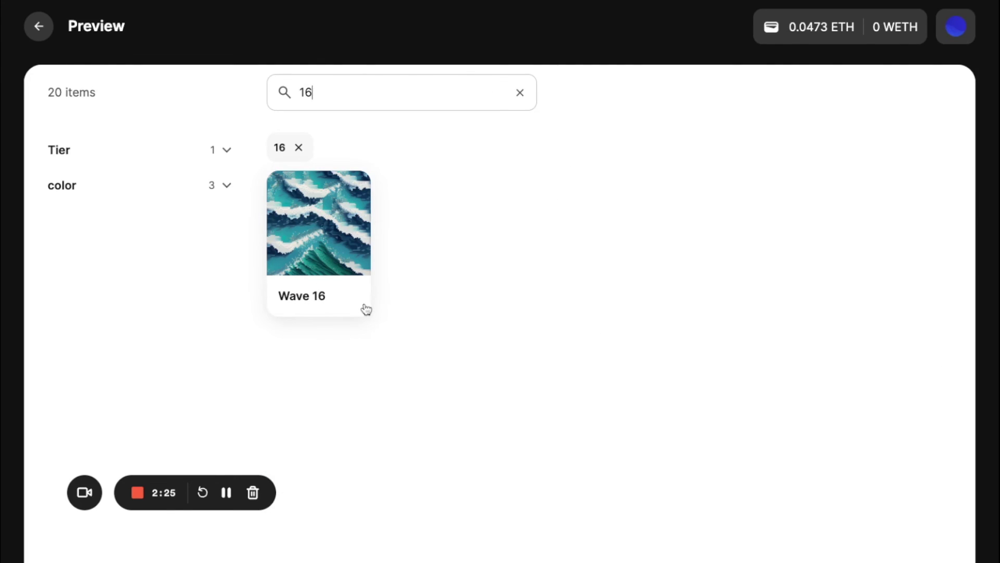
click(299, 149)
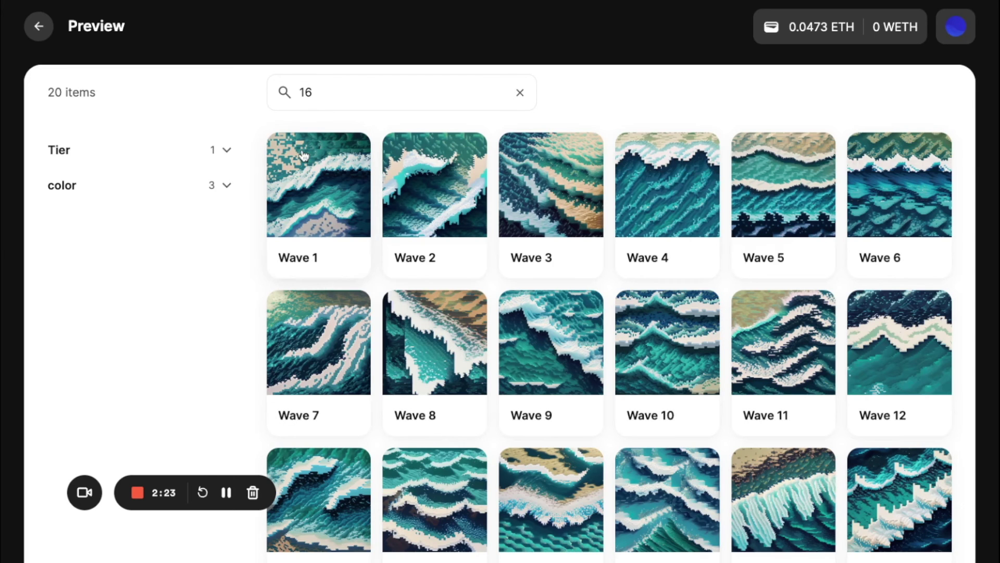
click(336, 217)
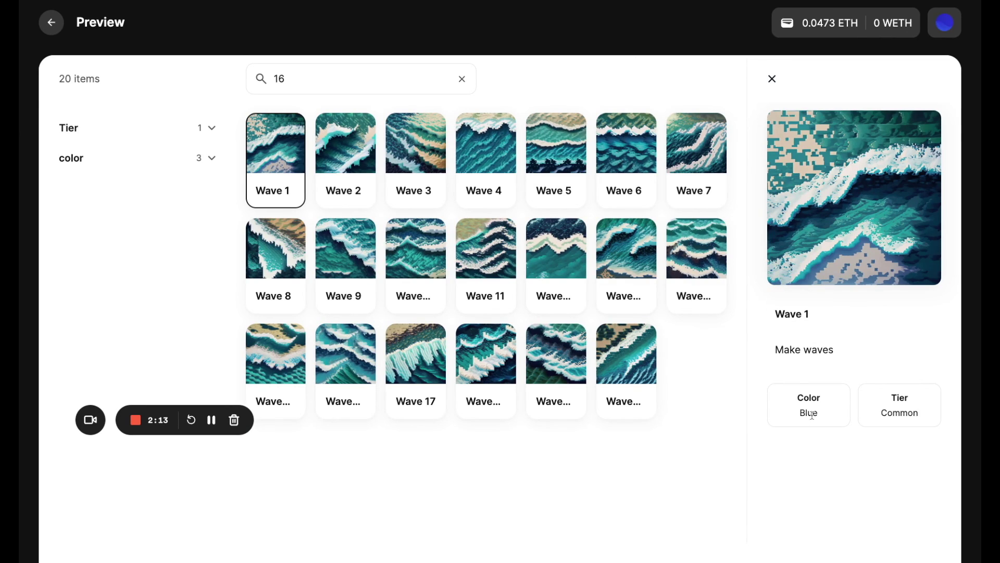
Step: Rename Wave 1 to 'Wave 1 new name' with description 'Make waves again!' and save
click(824, 314)
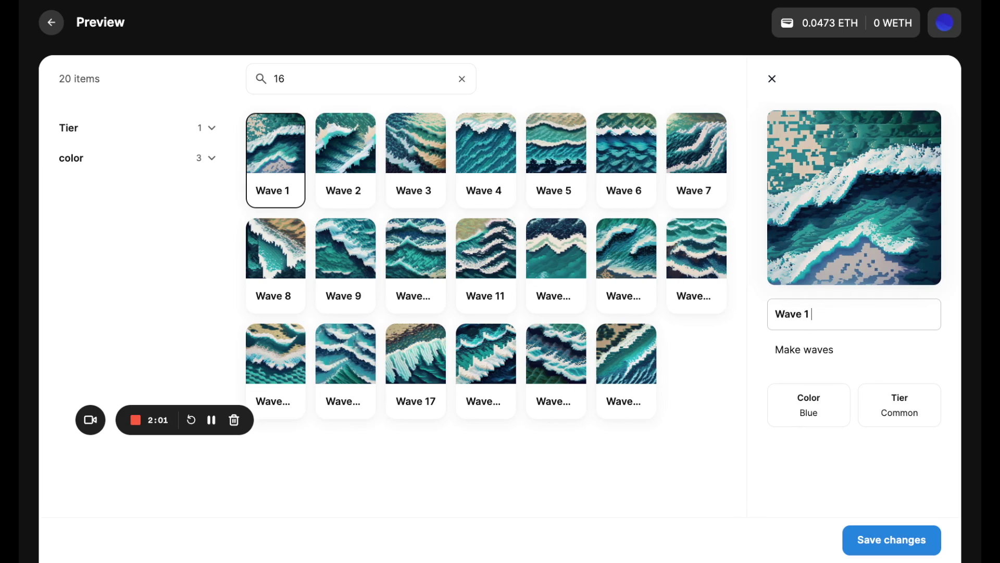
text(new name)
click(851, 356)
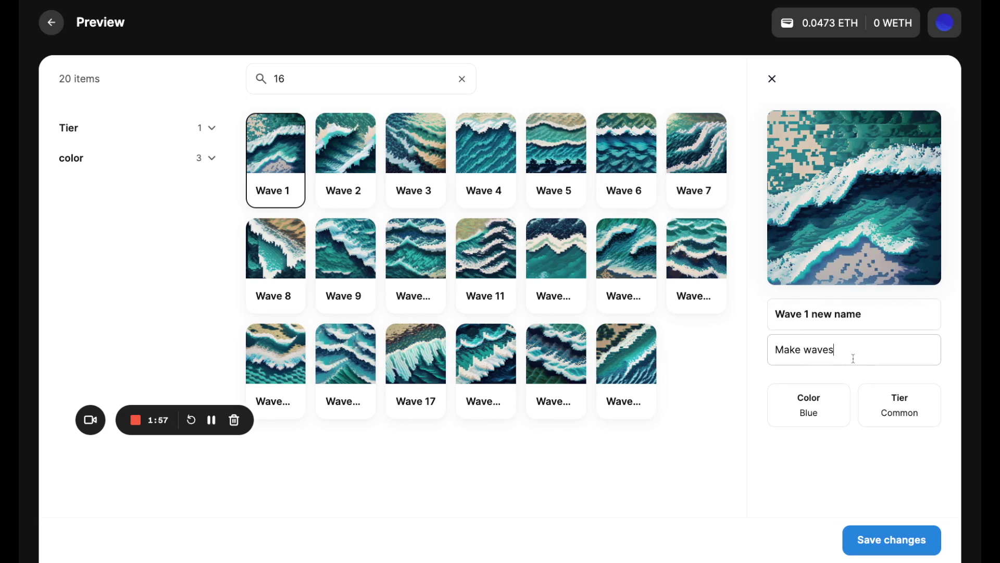
text(again!)
click(917, 540)
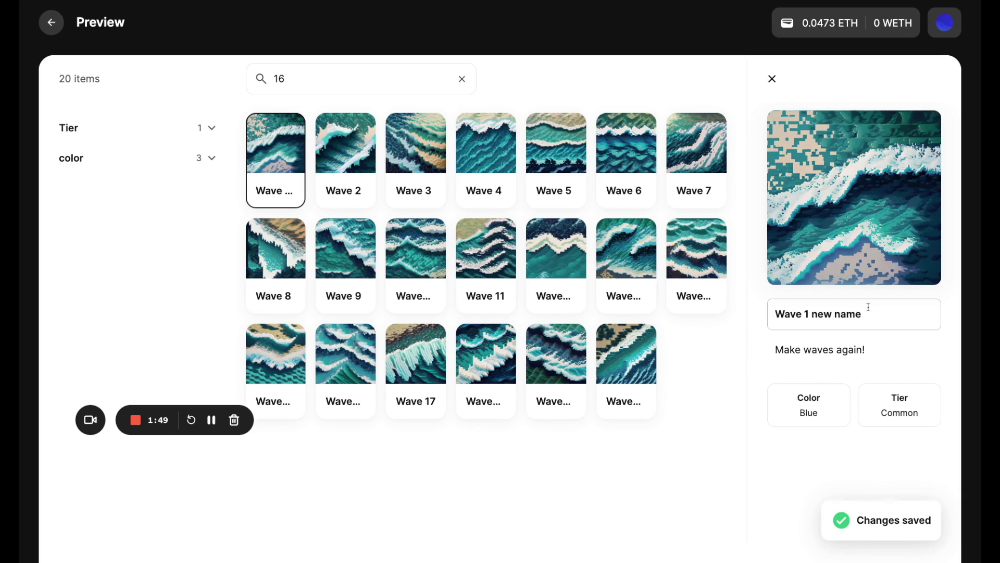
Step: Look at Wave 2 and Wave 3, recheck Wave 1's edits, and return to the Upload page
click(358, 162)
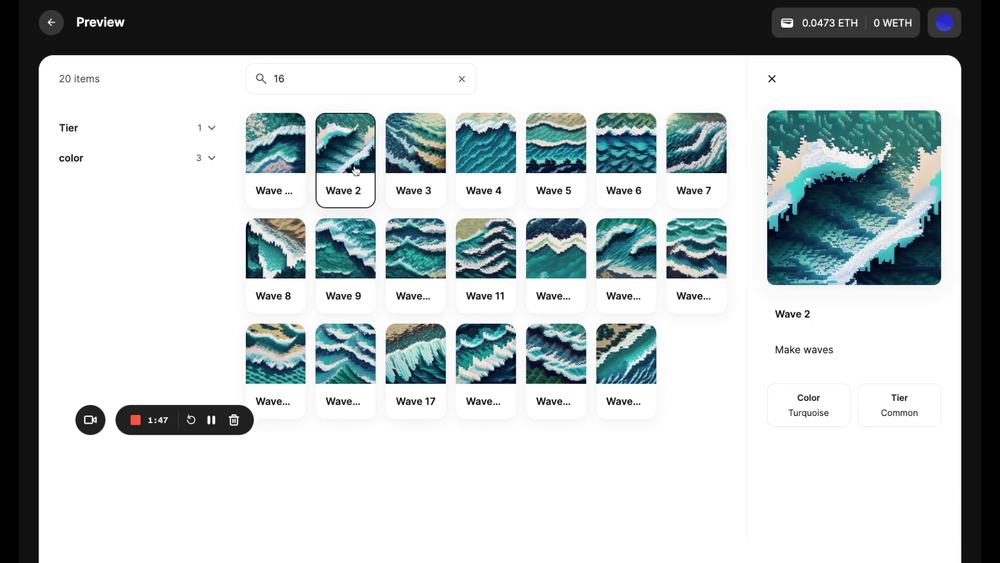
click(410, 173)
click(274, 165)
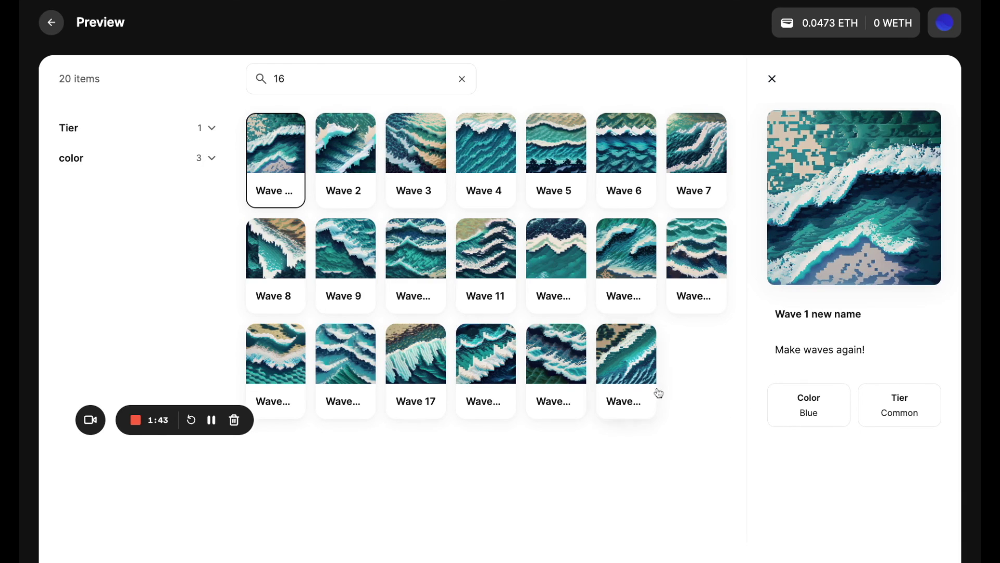
click(51, 23)
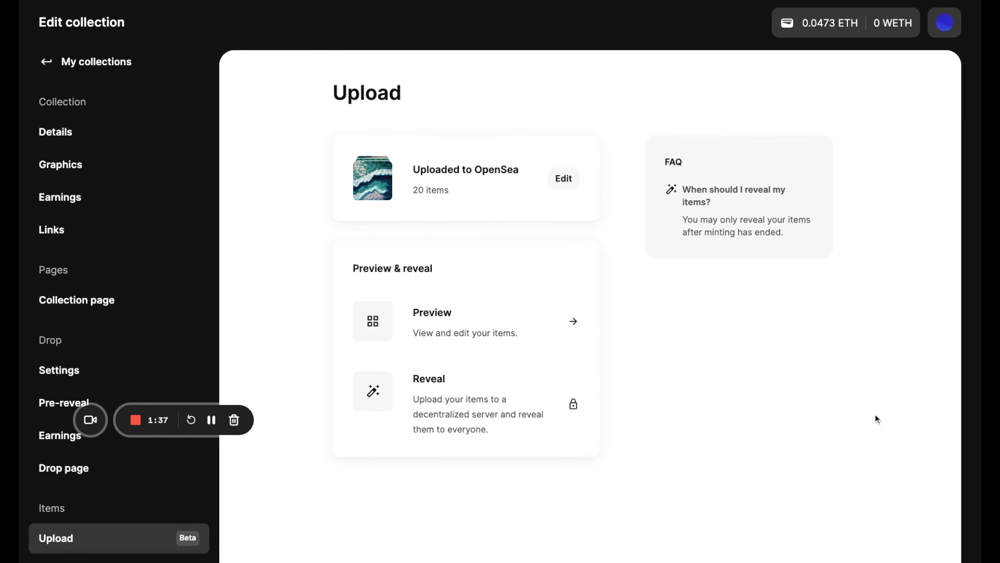
Step: Publish the Make Waves drop from the Drop page and confirm making it public
click(152, 469)
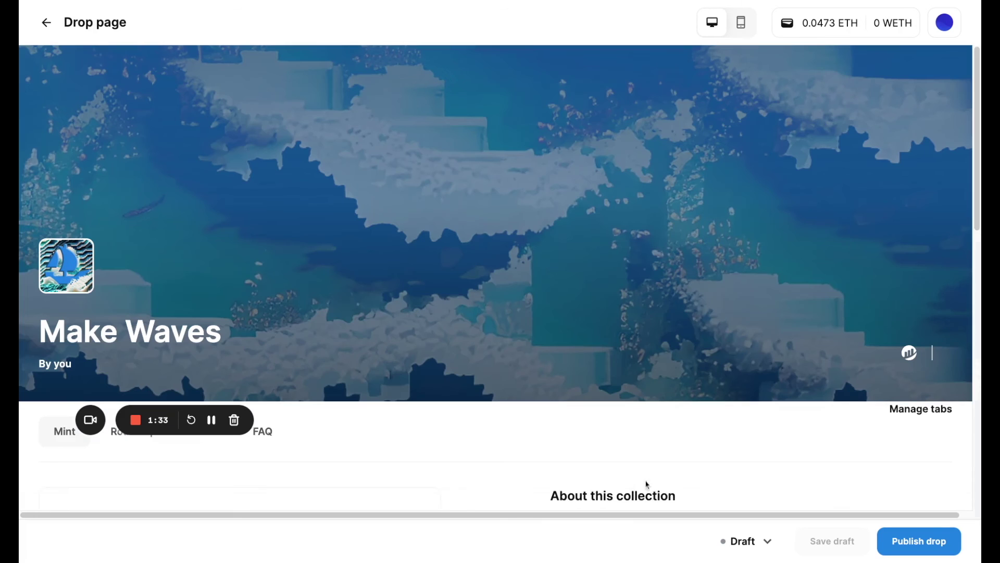
click(926, 542)
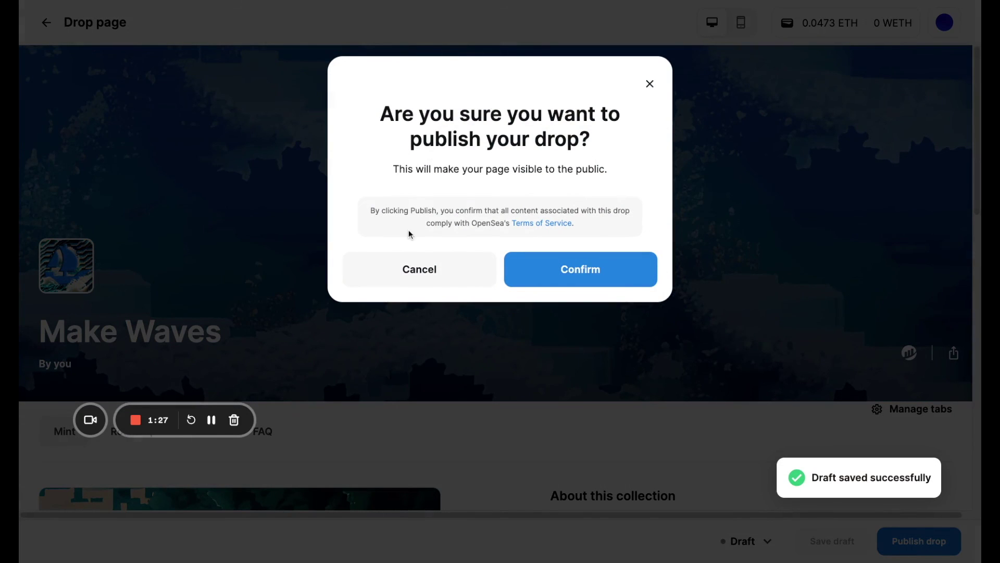
click(580, 273)
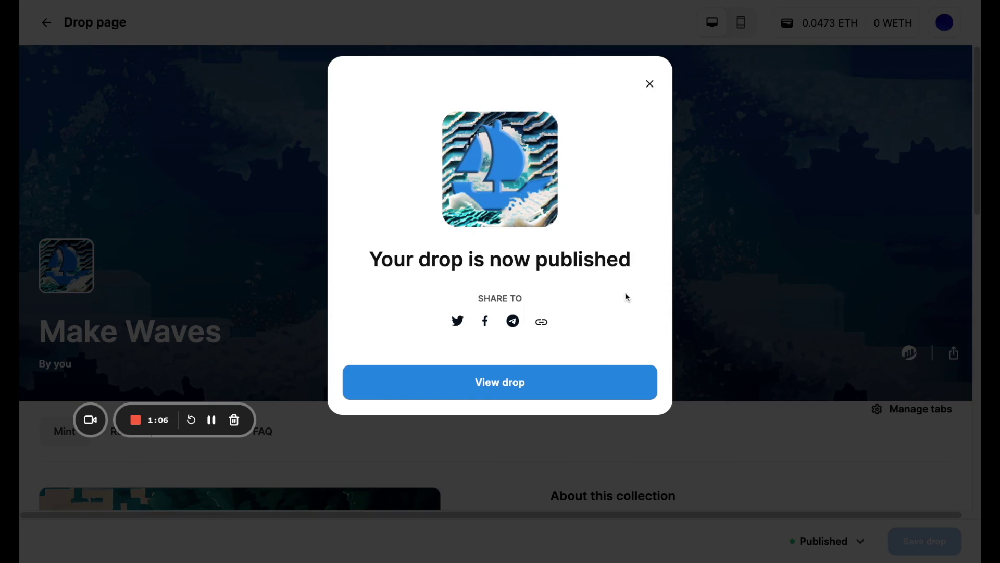
Step: Open the live OpenSea drop page and scroll through its 20-item mint countdown
click(497, 387)
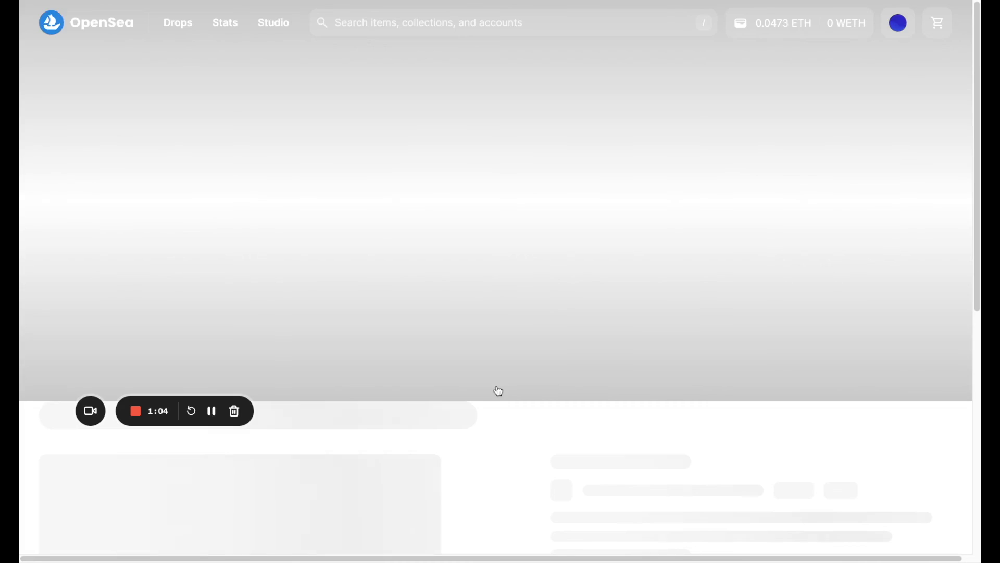
scroll(500, 292, down, 10)
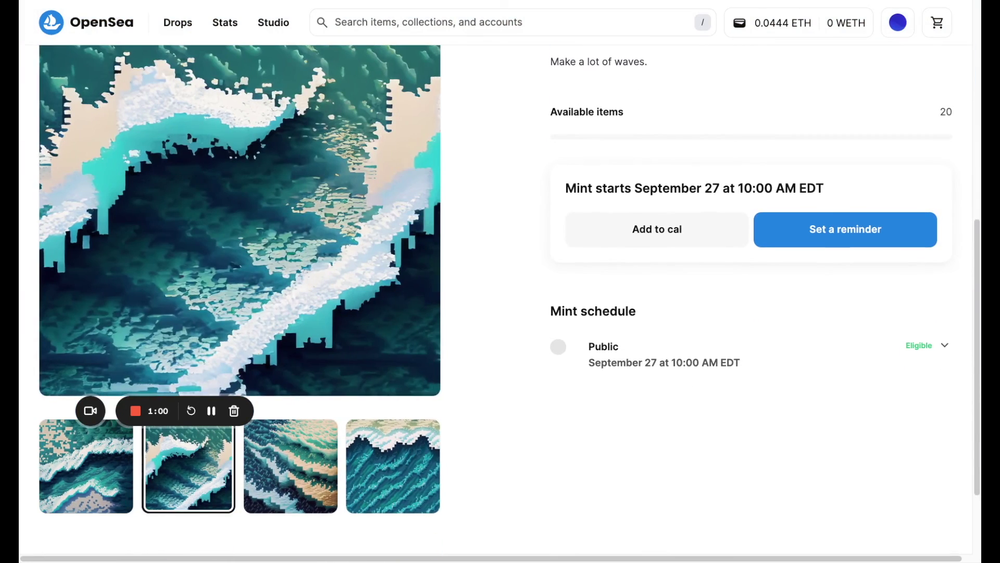
scroll(500, 292, up, 10)
scroll(500, 292, up, 1)
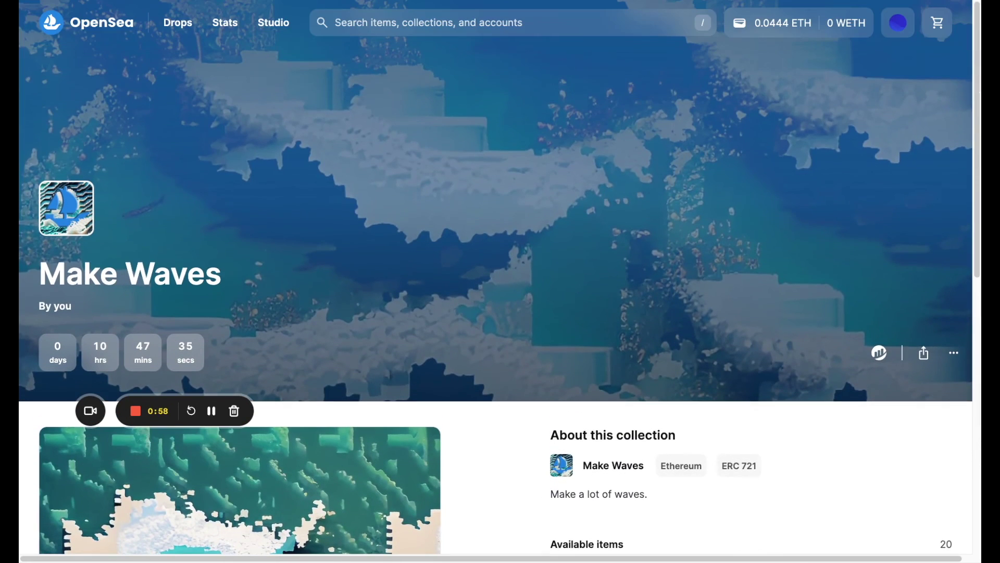